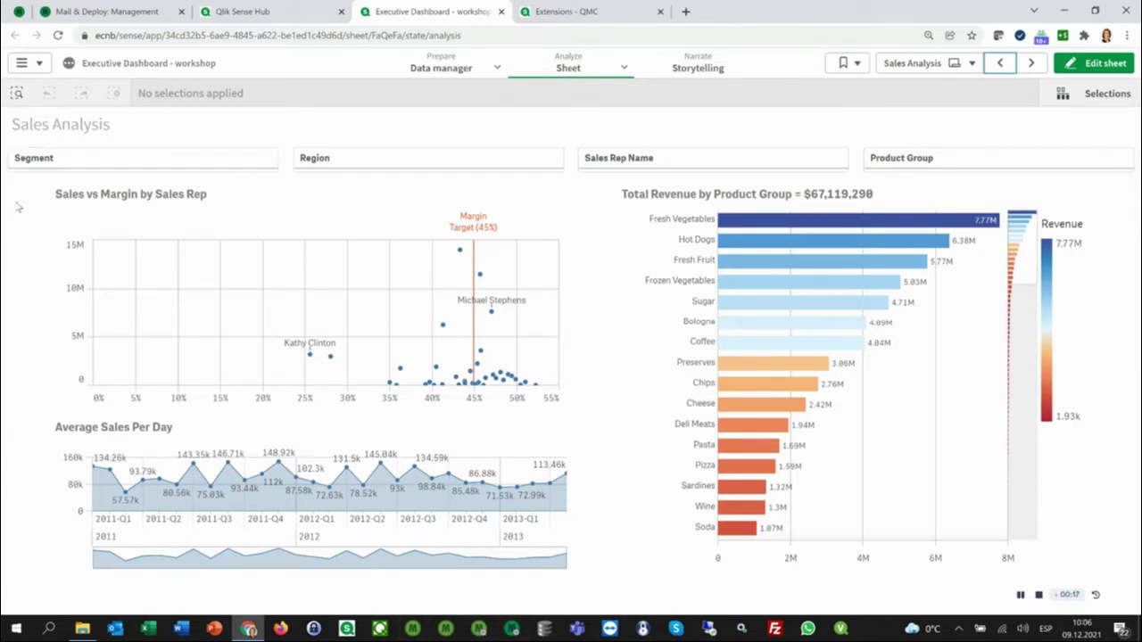
Check the Executive Dashoard Word Report in Mail & Deploy's Reports list, then view the QMC extensions.
click(134, 12)
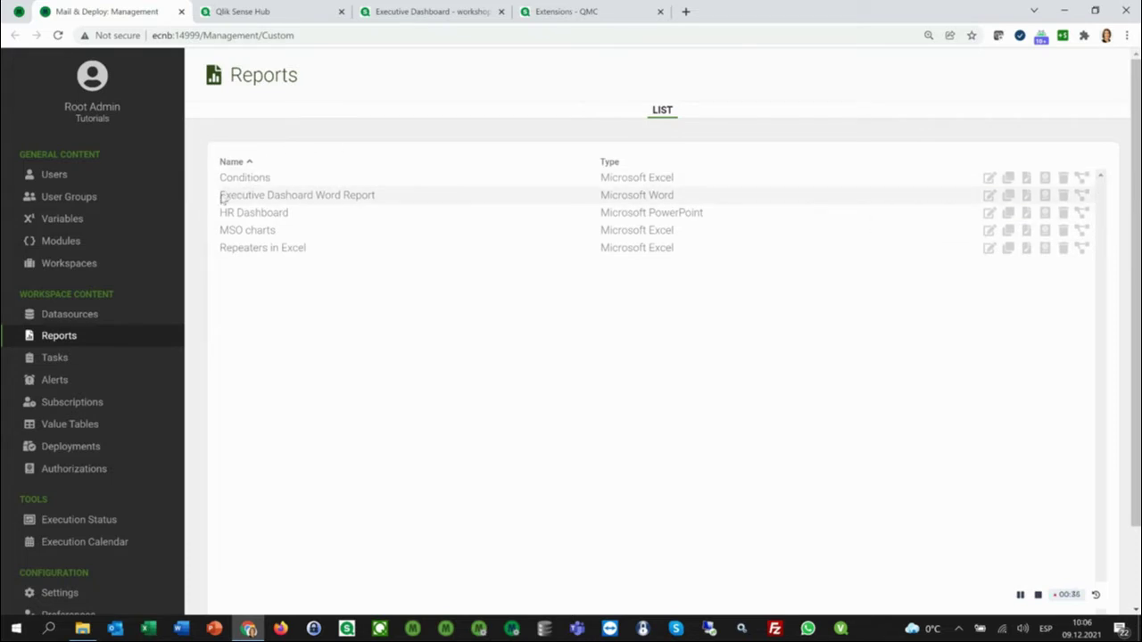
drag(222, 198, 378, 198)
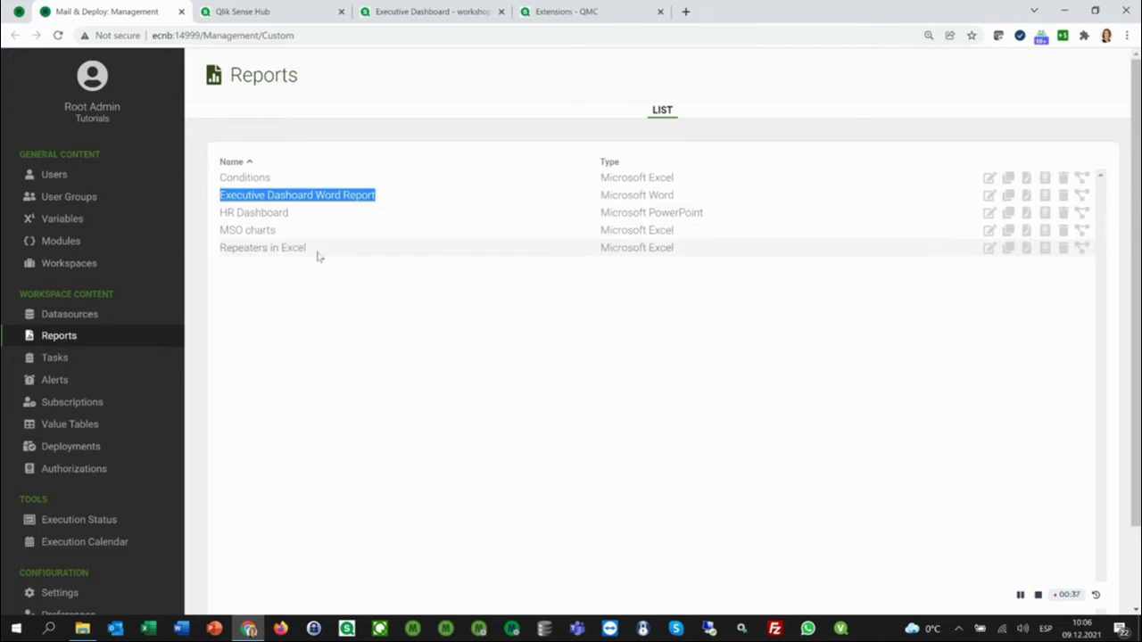
click(343, 205)
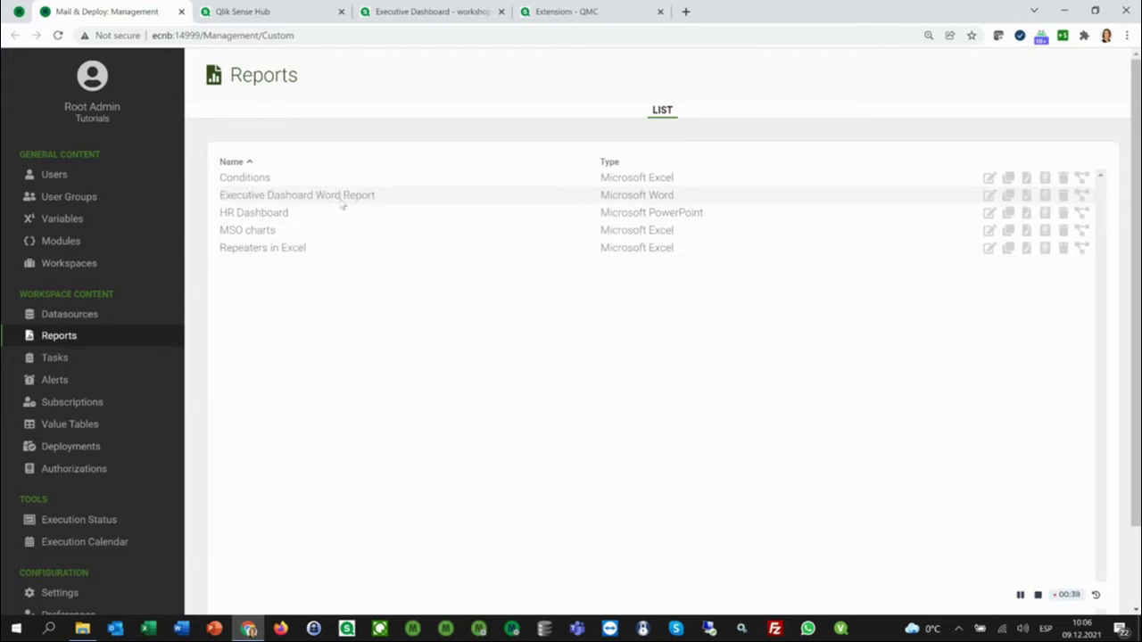
click(550, 12)
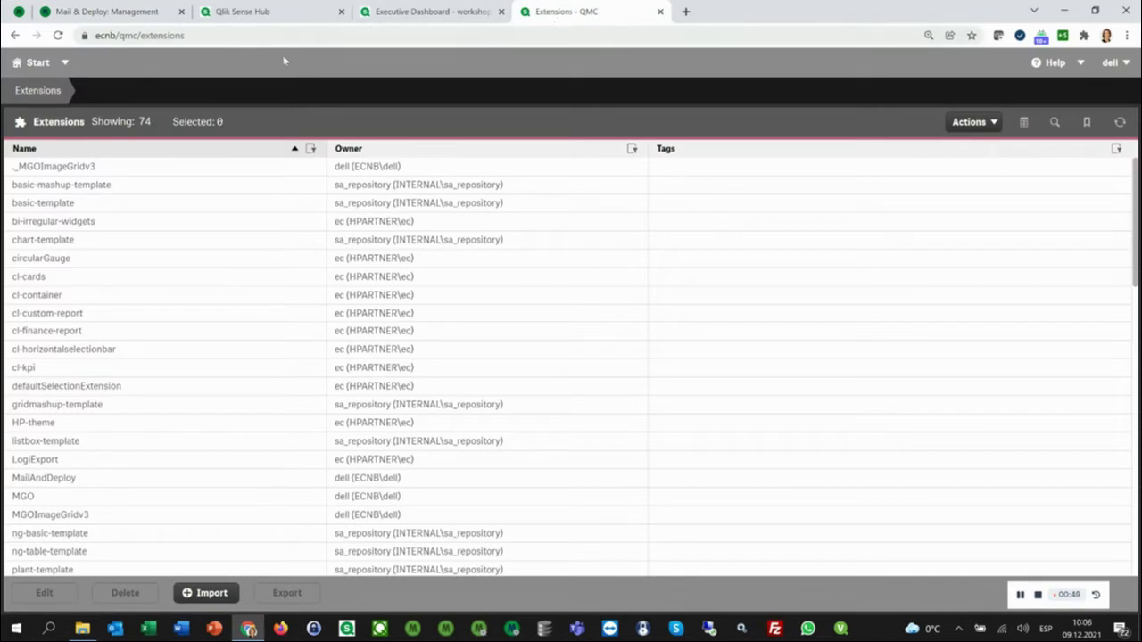
Import MailAndDeploy.SelfService.zip from C:\Mail & Deploy R3\SelfService\Qlik Sense as a QMC extension.
click(201, 595)
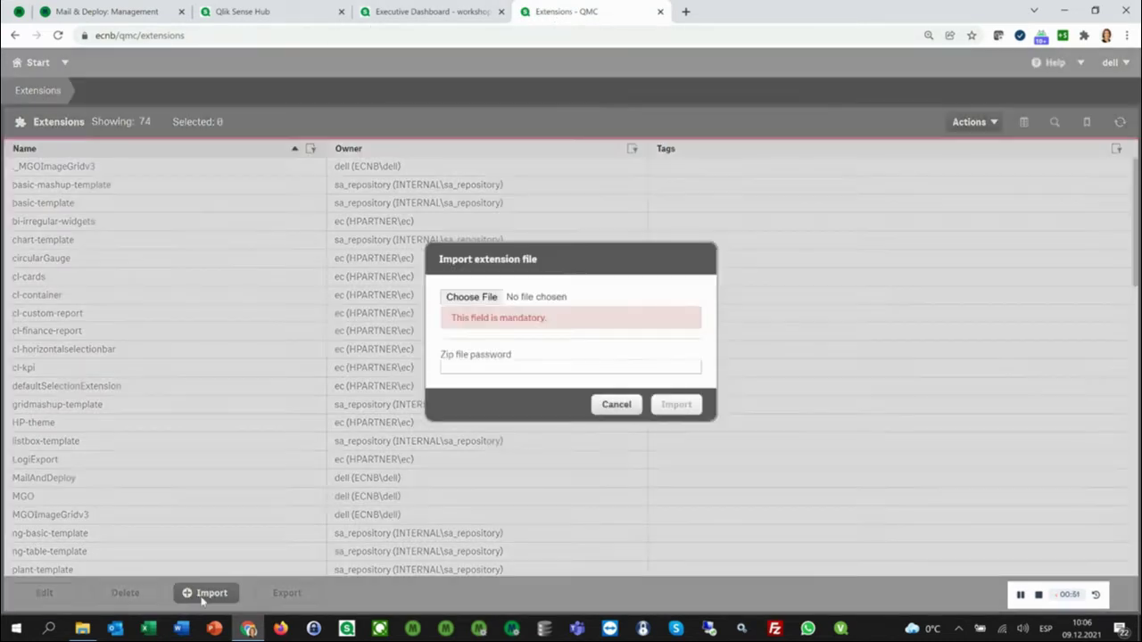
click(471, 297)
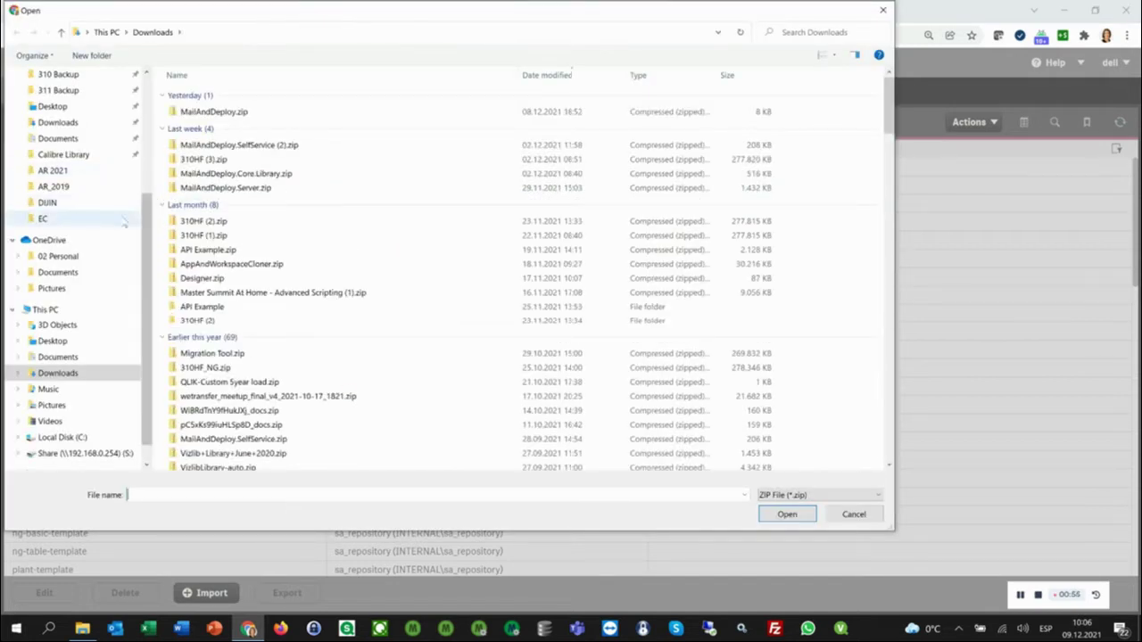
scroll(143, 109, up, 4)
click(82, 165)
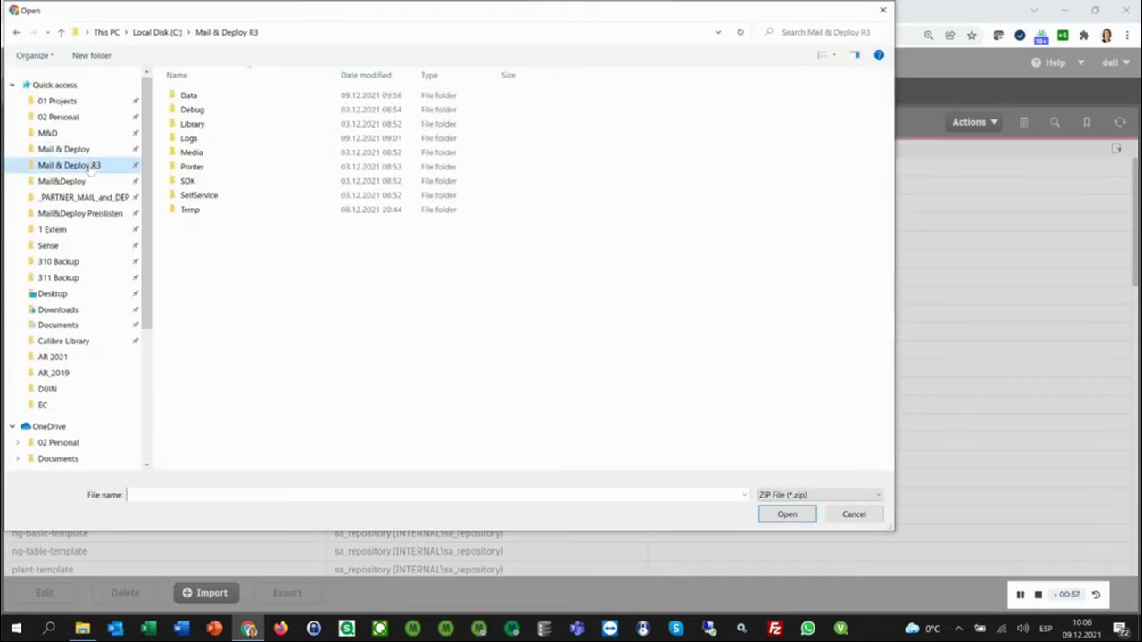
double_click(204, 197)
double_click(205, 96)
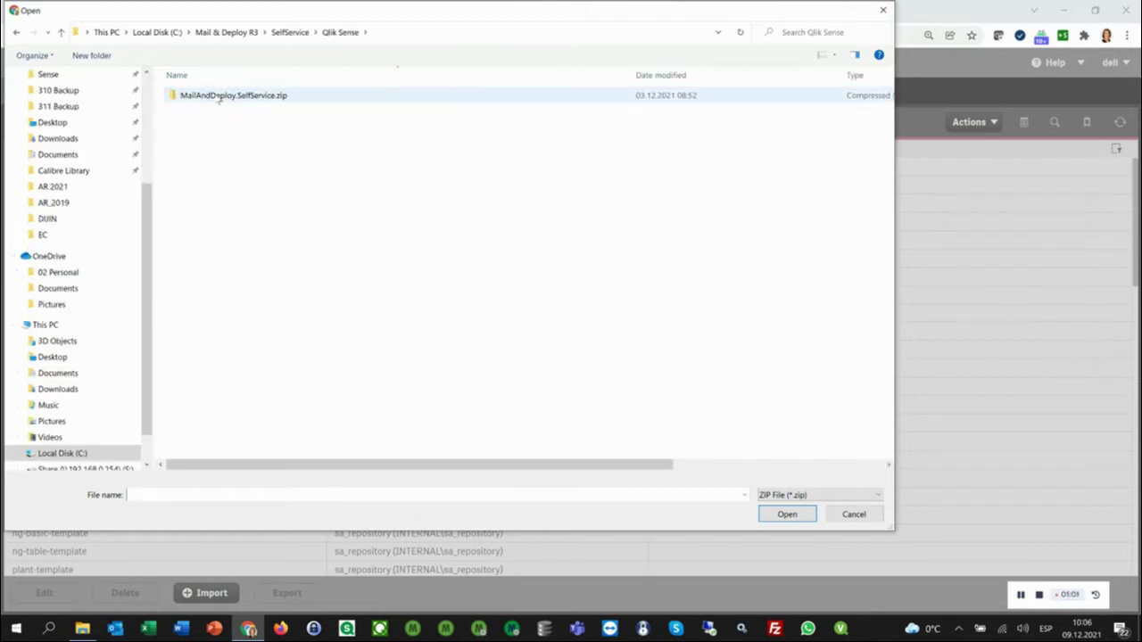
click(219, 97)
click(792, 516)
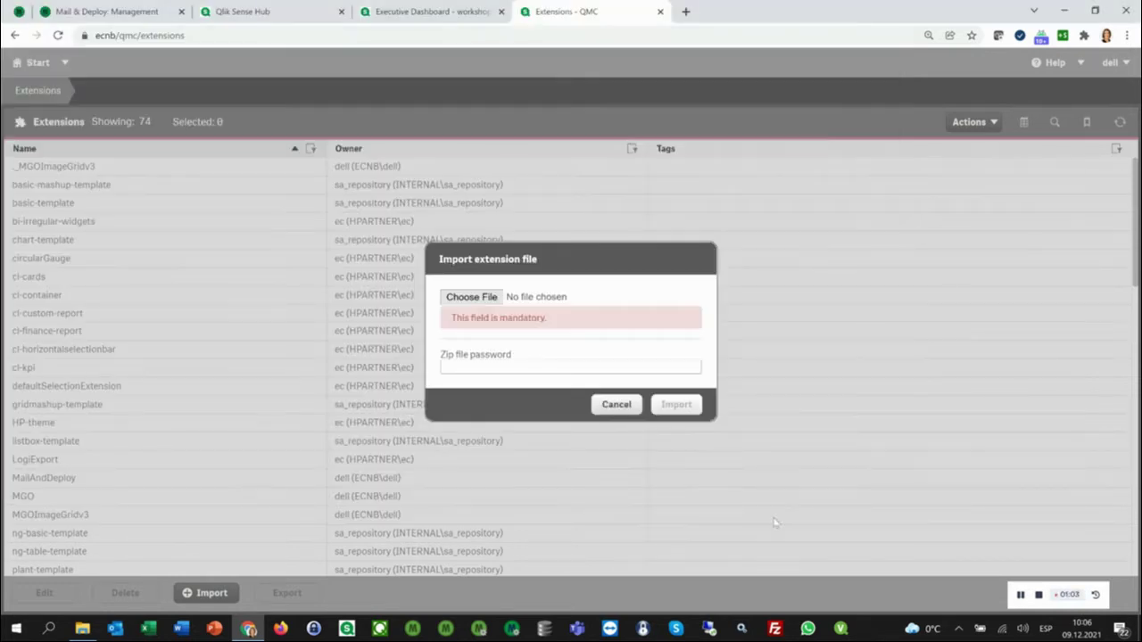
click(683, 405)
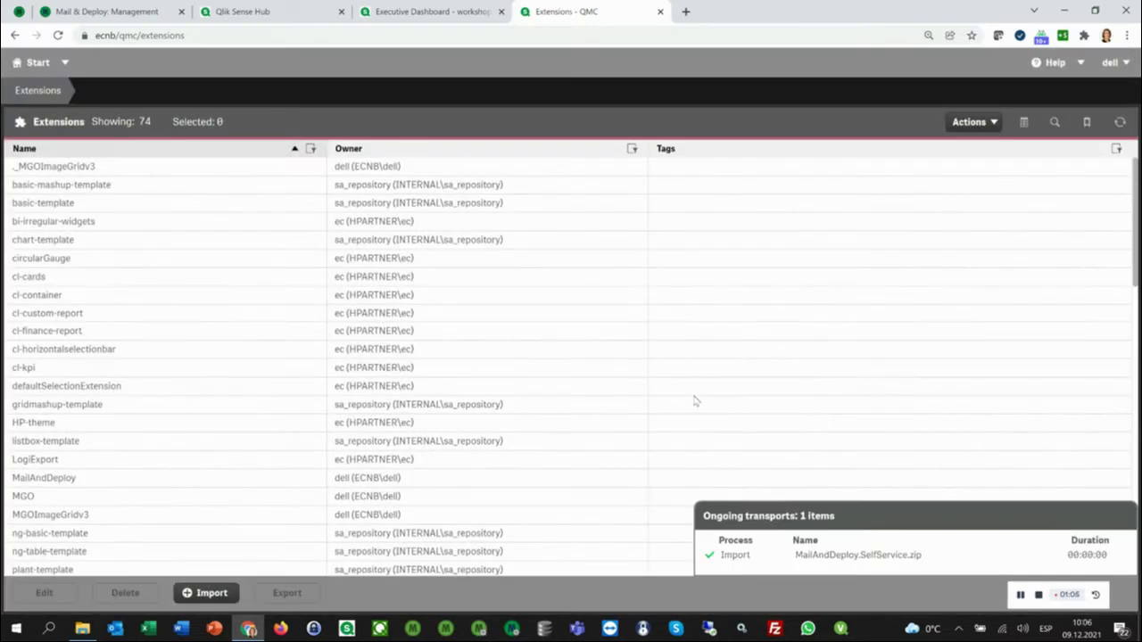
click(404, 16)
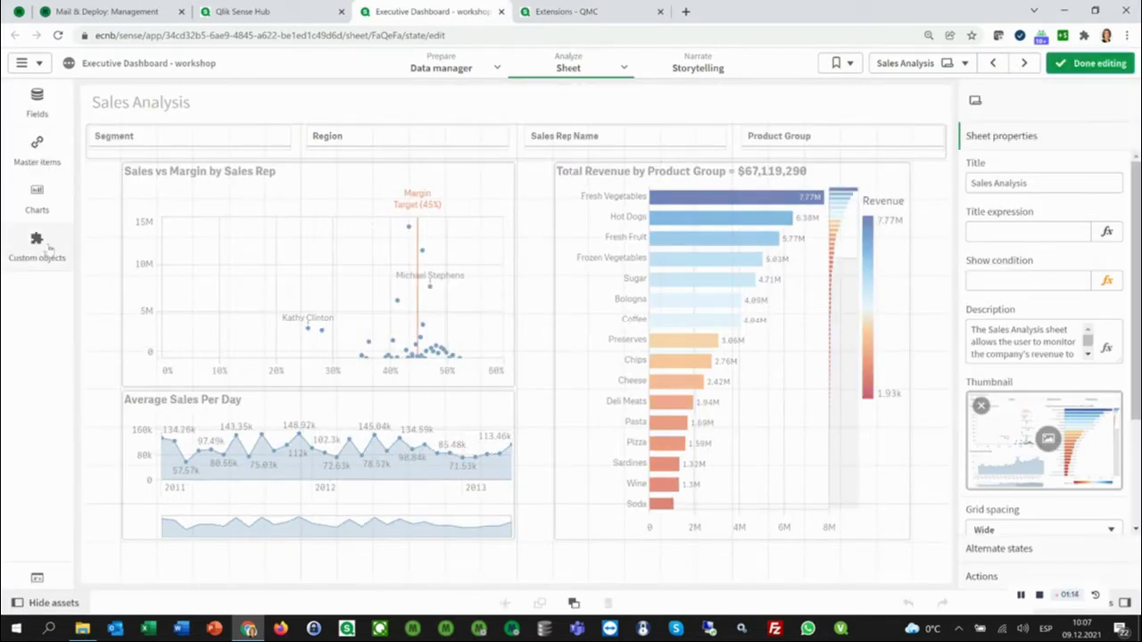
Drag a Mail & Deploy Self Service custom object onto the sheet's left edge.
click(44, 246)
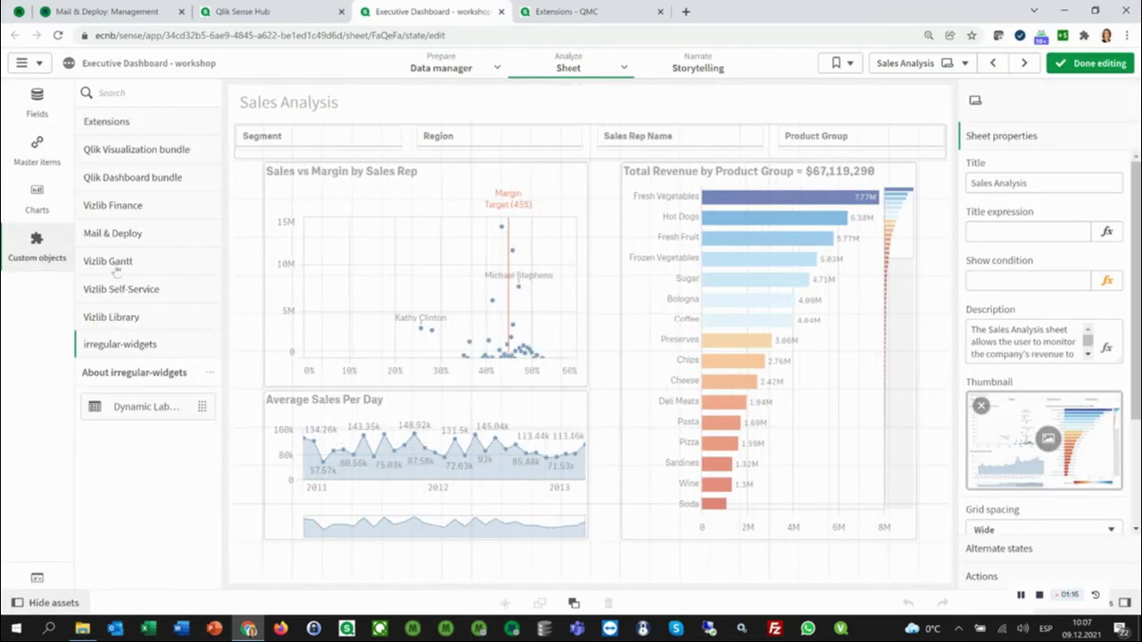
click(116, 234)
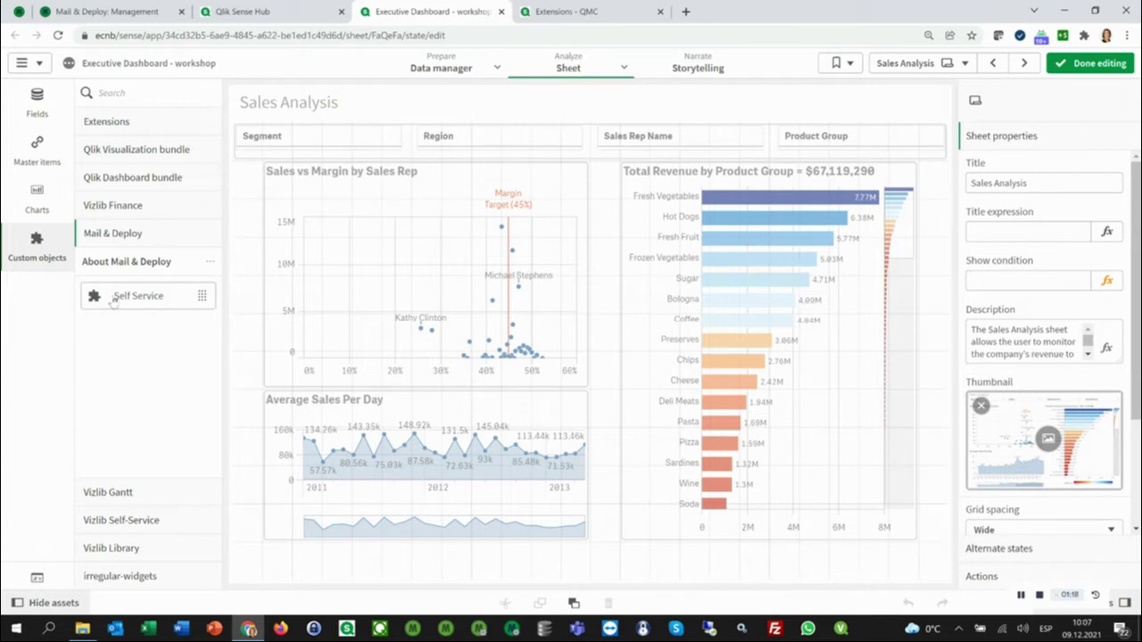
drag(131, 303, 254, 213)
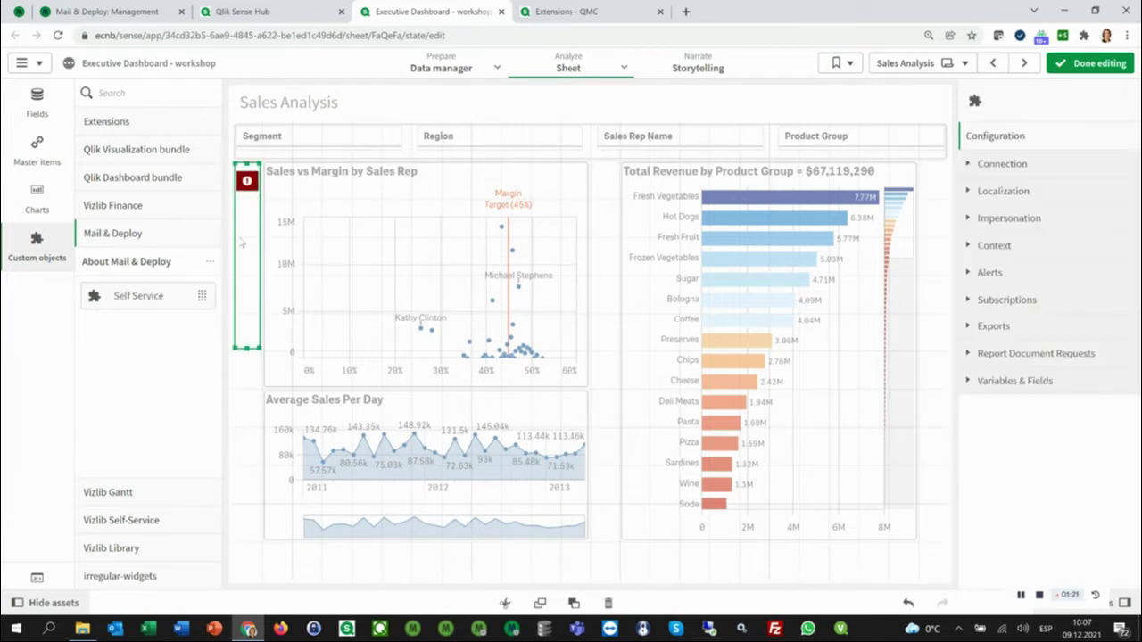
Expand the object's Connection settings and fetch the server address from Mail & Deploy.
click(969, 168)
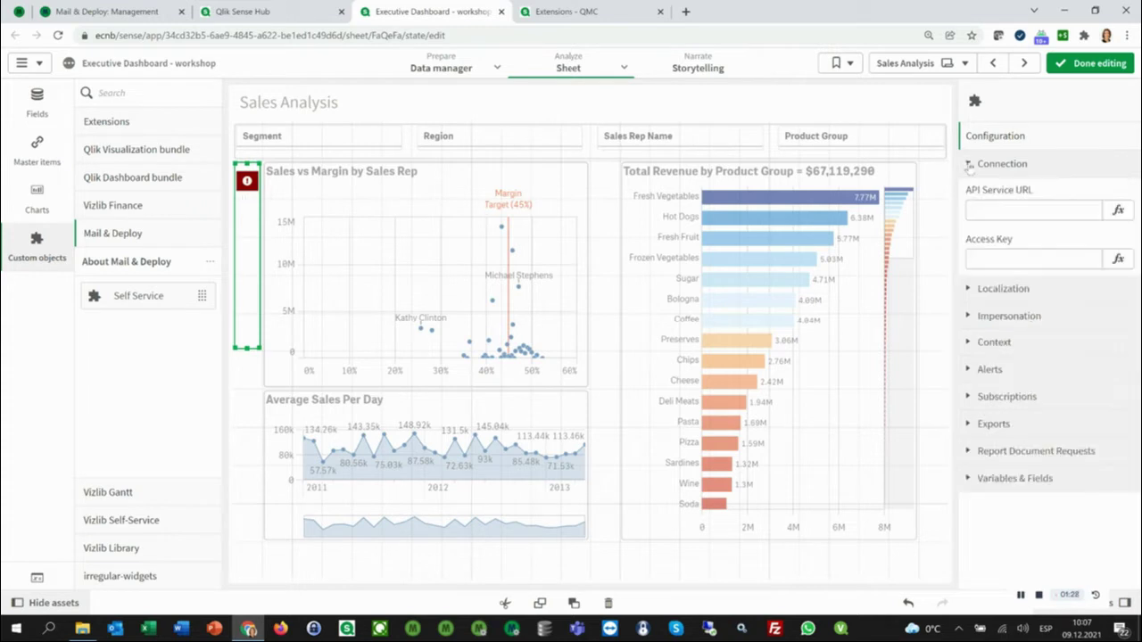
click(988, 209)
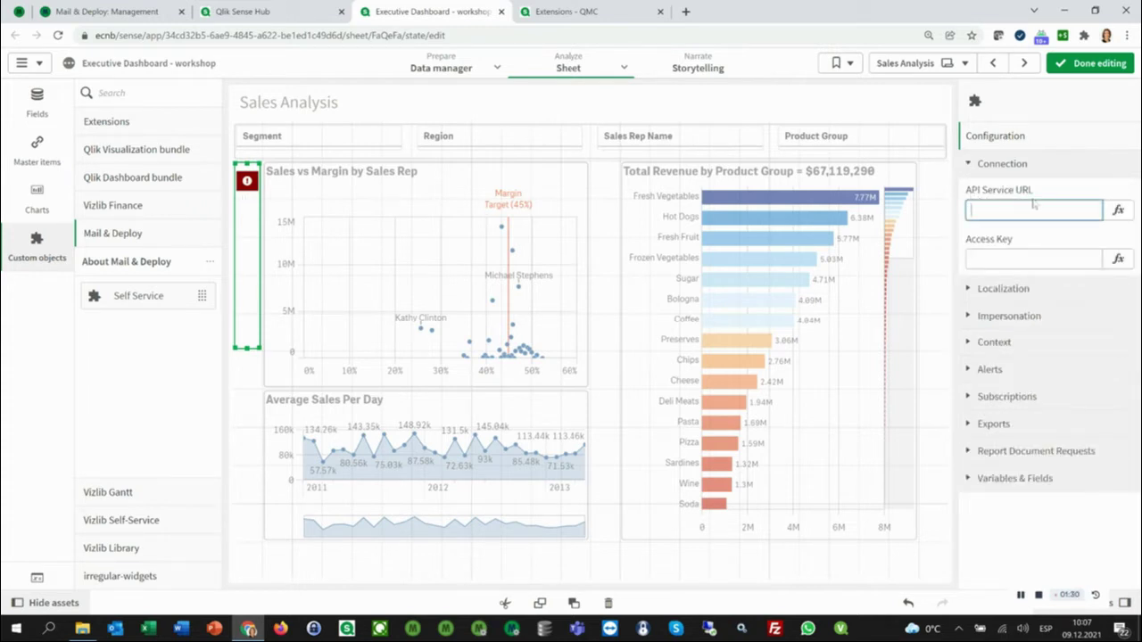
click(127, 35)
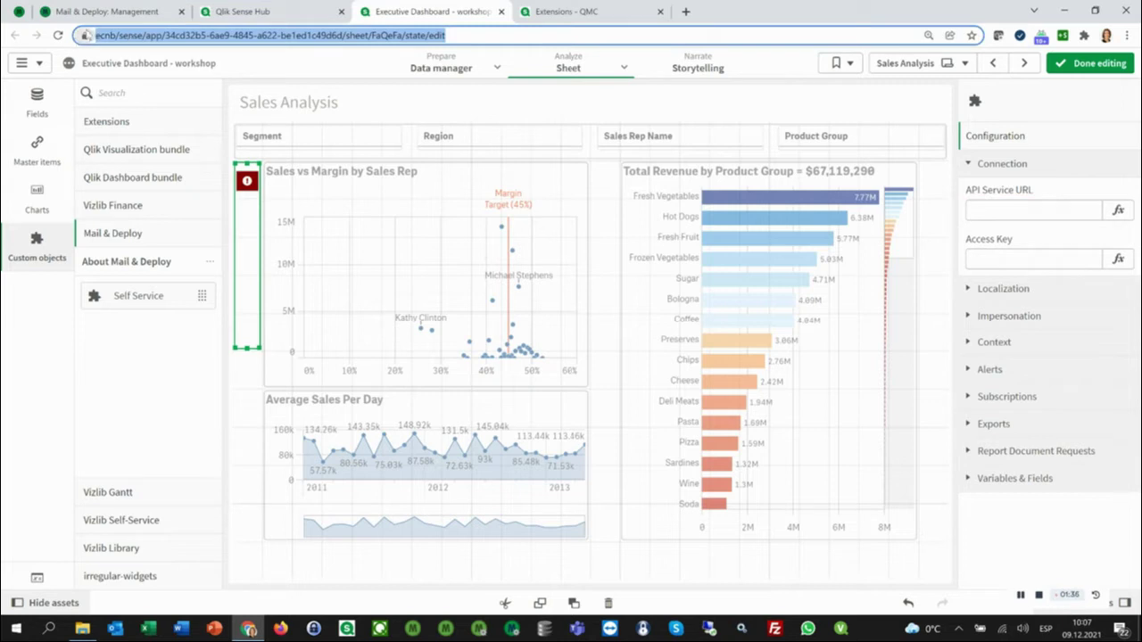
click(103, 13)
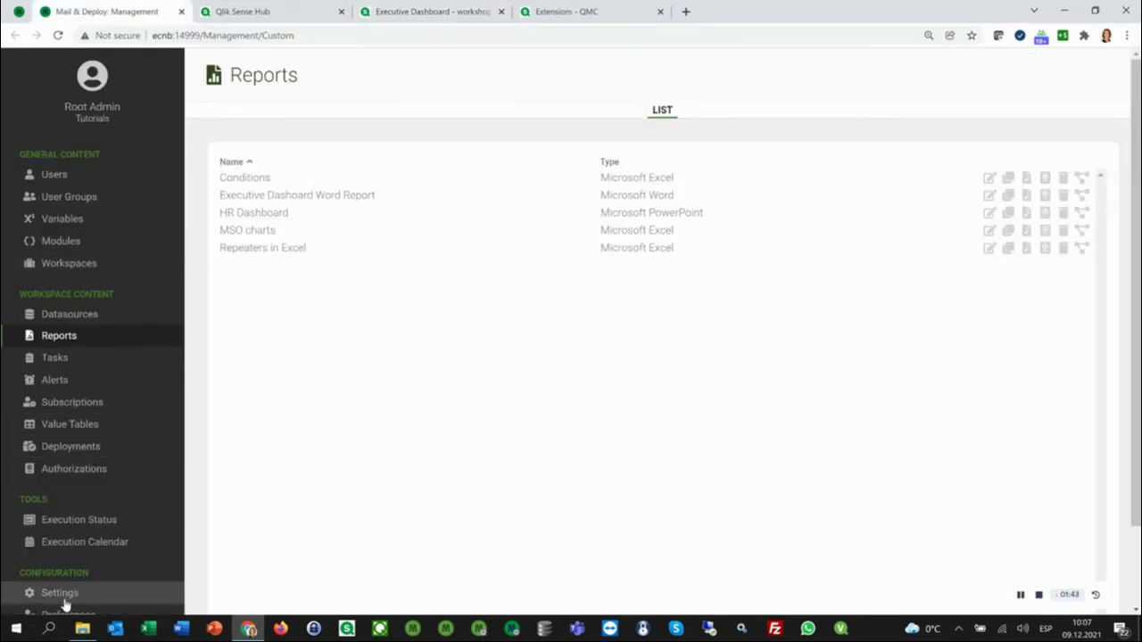
Check the server port 14999 in Settings > SERVER and copy the ecnb:14999/ address.
click(64, 599)
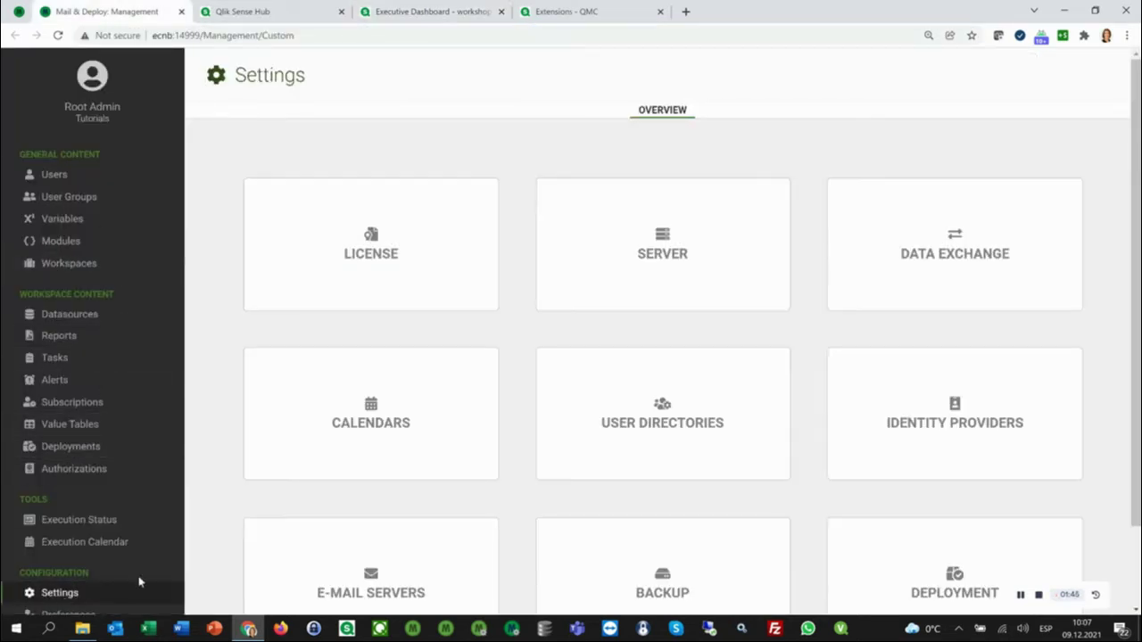
click(665, 241)
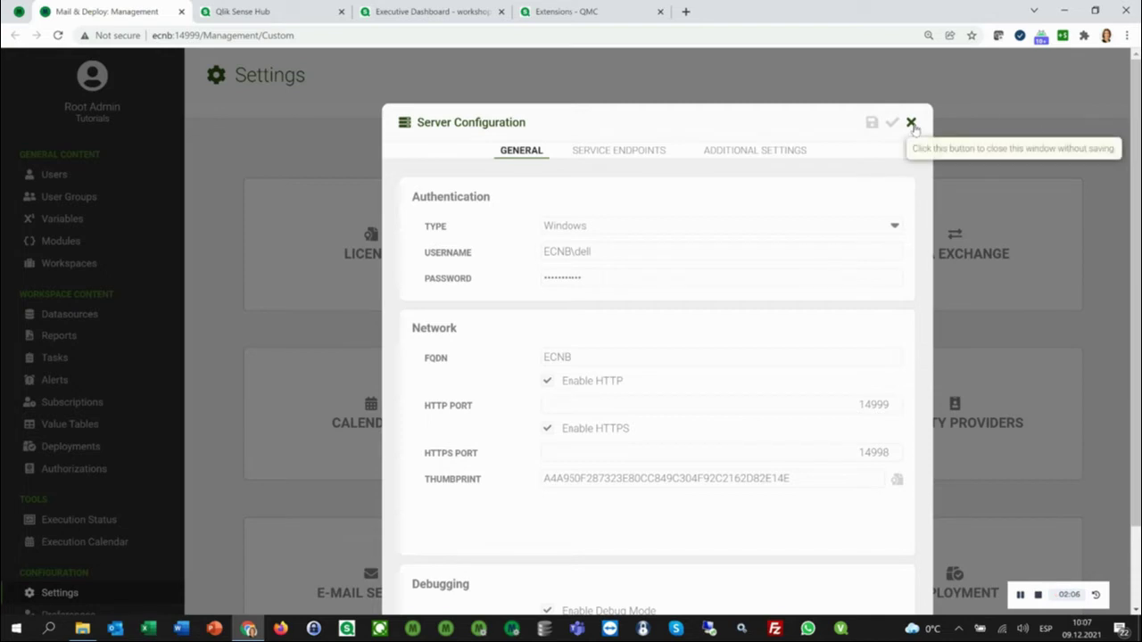
click(911, 123)
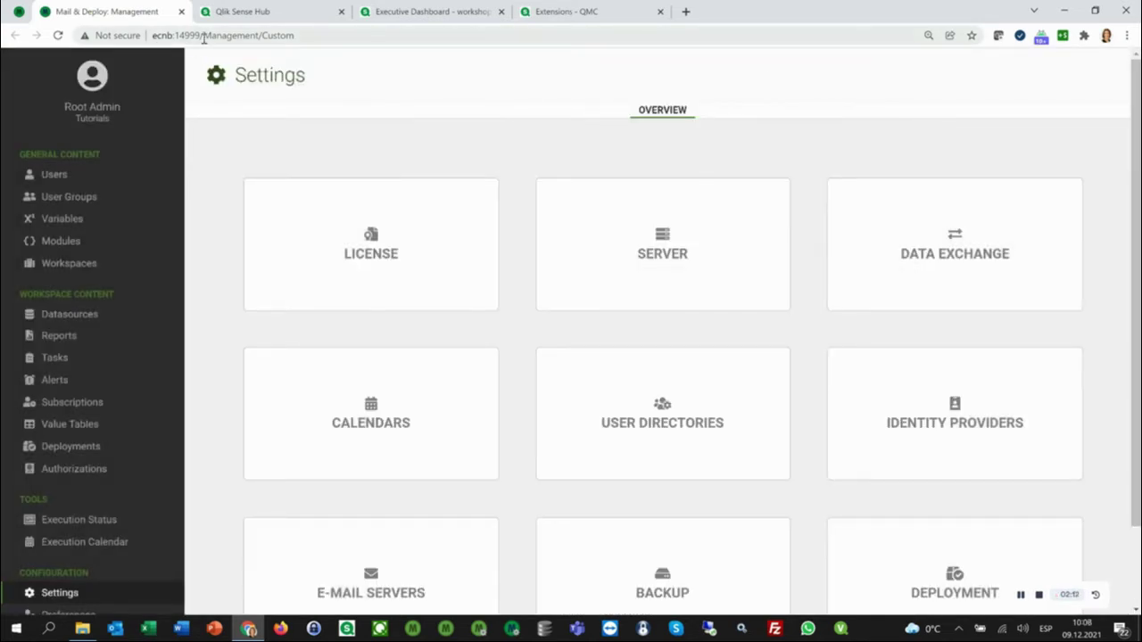
drag(204, 37, 107, 34)
key(ctrl+c)
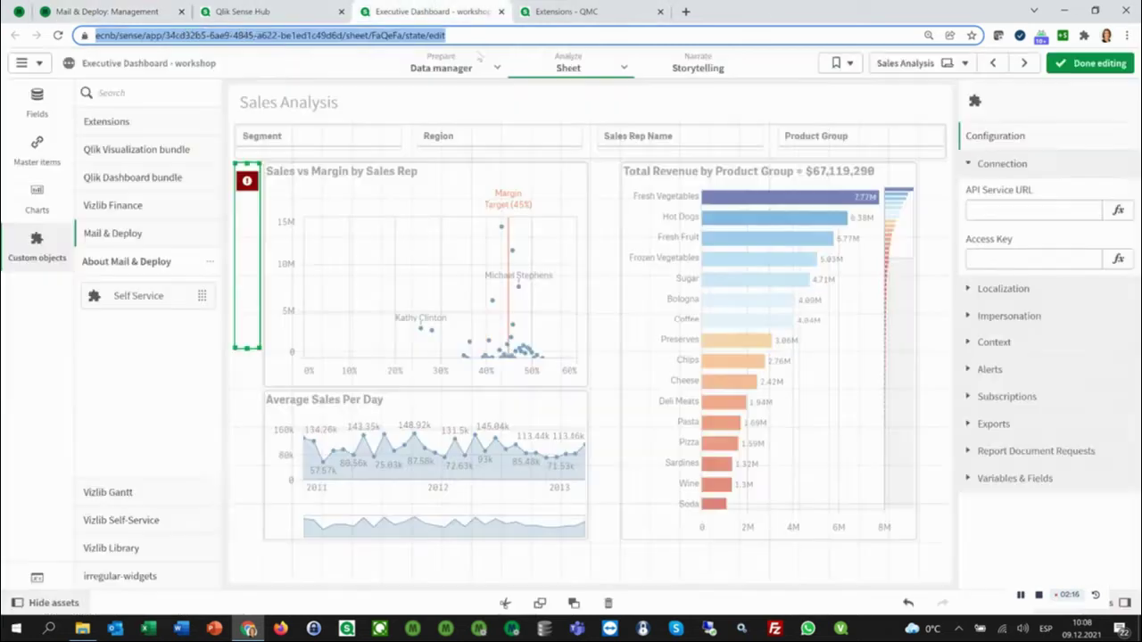
click(433, 12)
click(1001, 208)
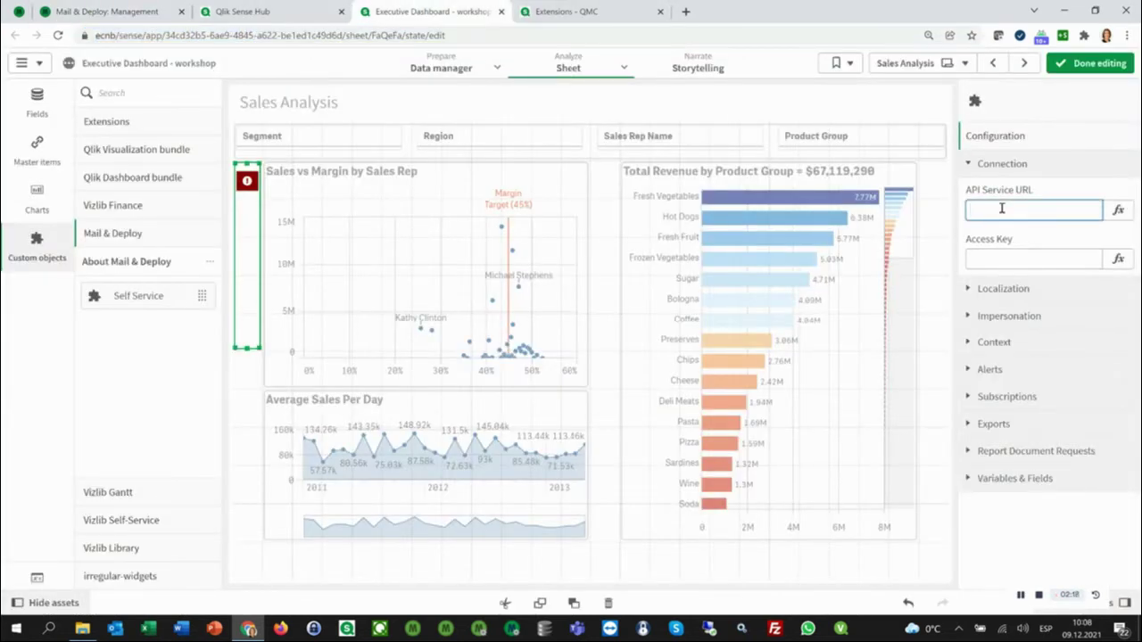
key(ctrl+v)
key(Home)
key(Right)
key(Right)
key(Right)
key(Right)
text(s)
text(8)
text(ap)
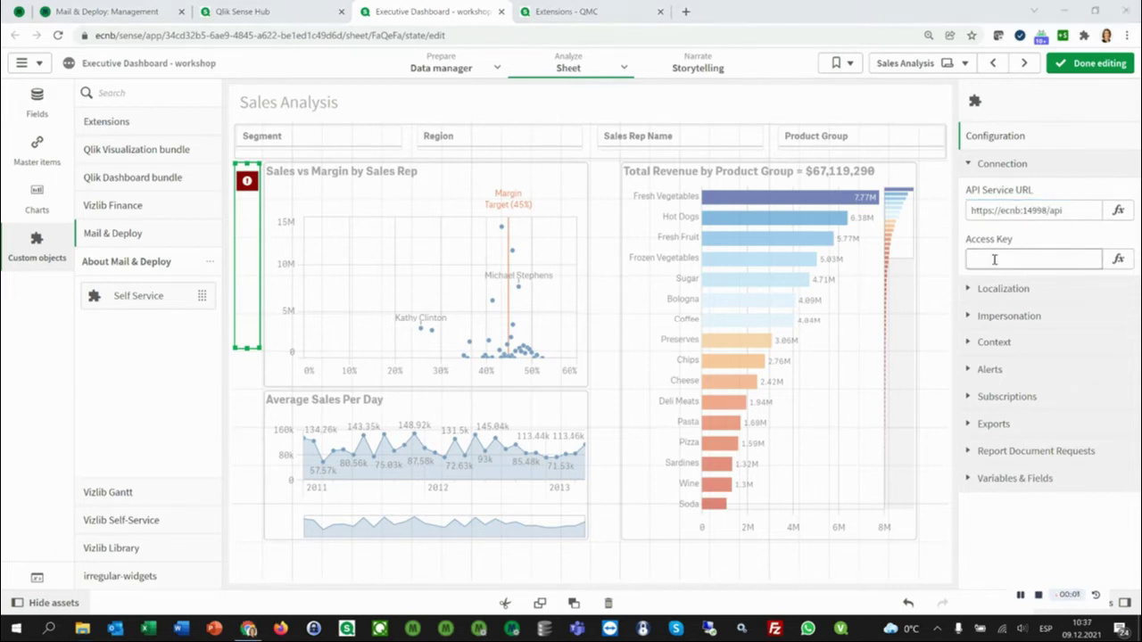
click(994, 260)
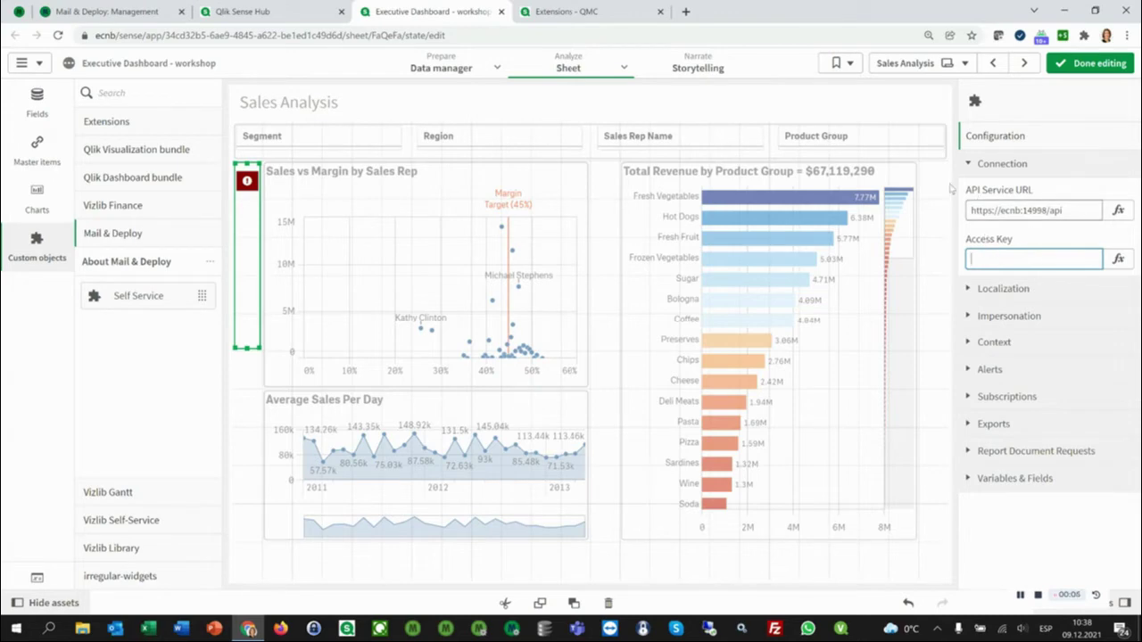
Start a new Mail & Deploy user named API with type API User.
click(132, 11)
scroll(441, 472, down, 3)
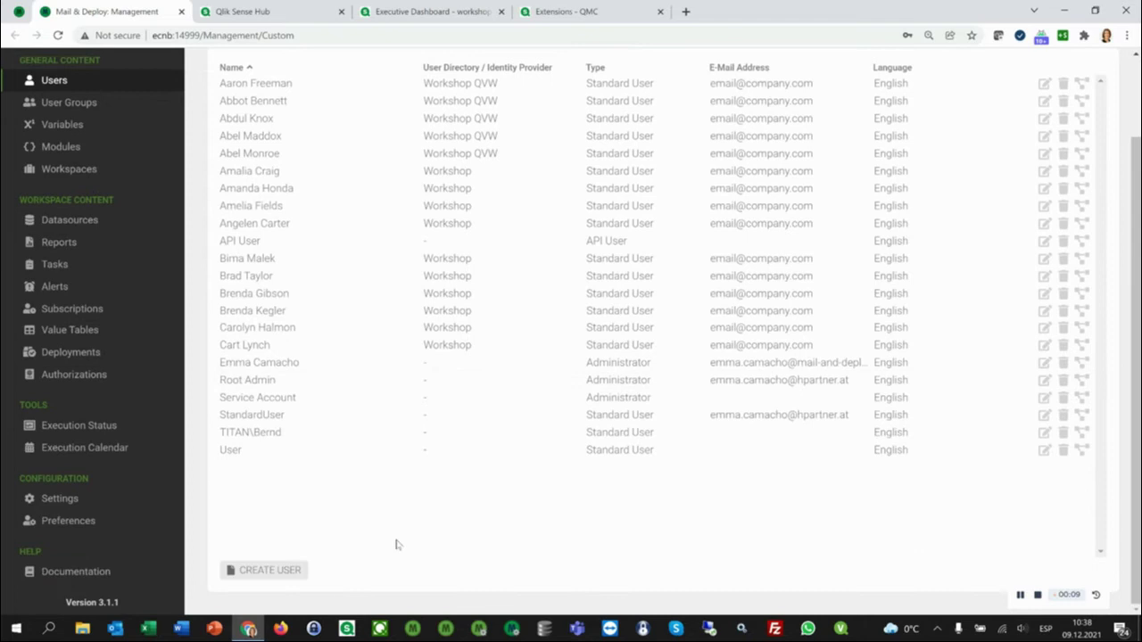
click(279, 573)
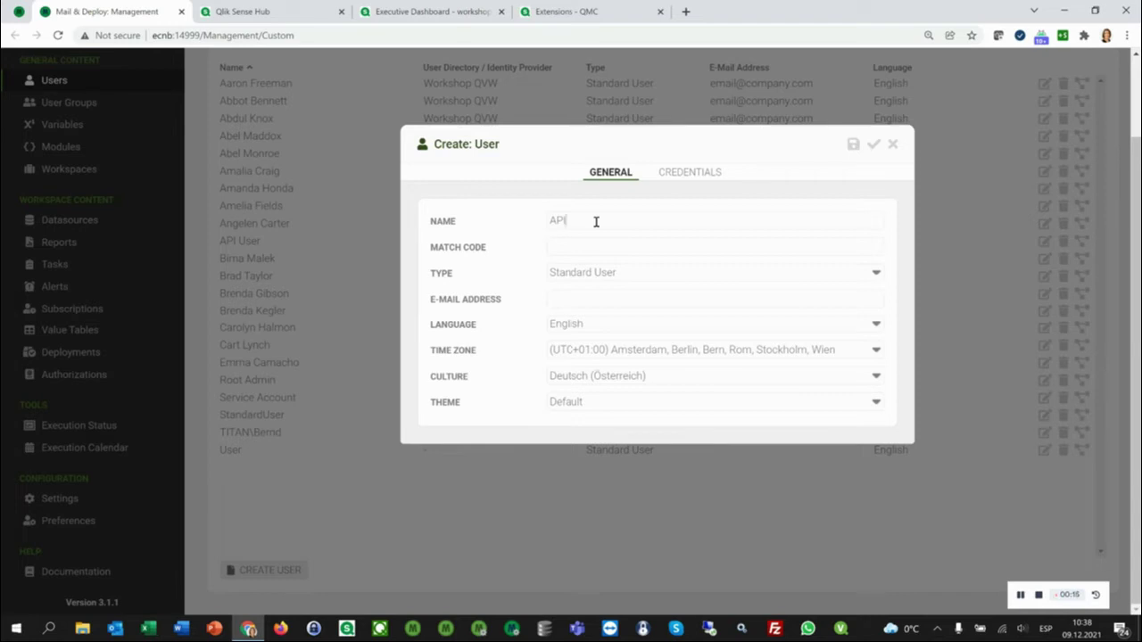
click(587, 274)
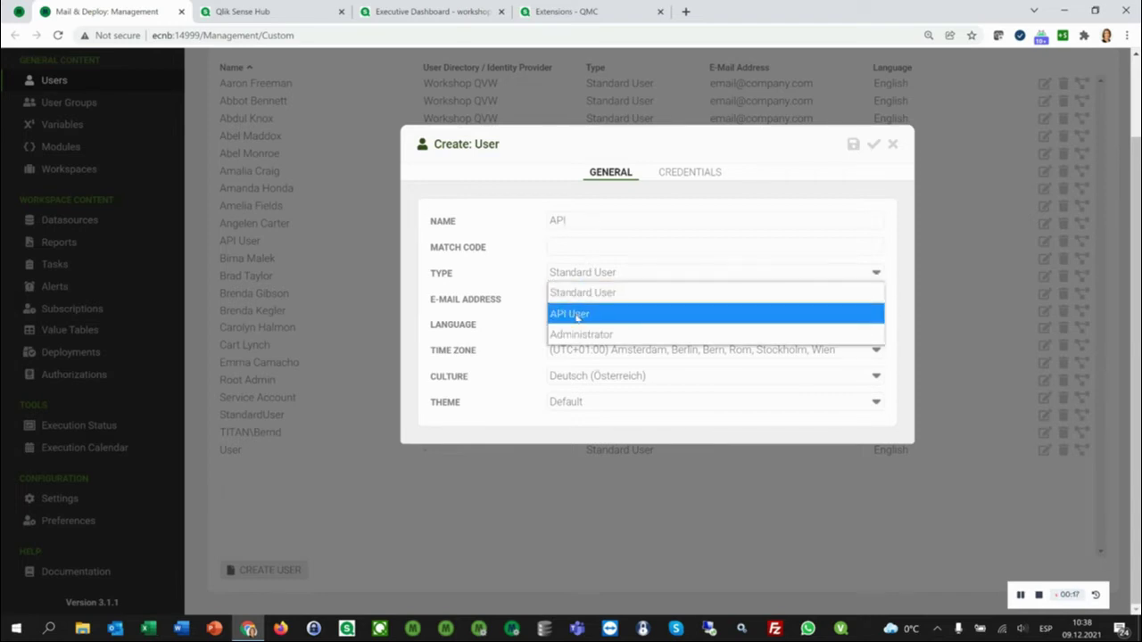
click(579, 316)
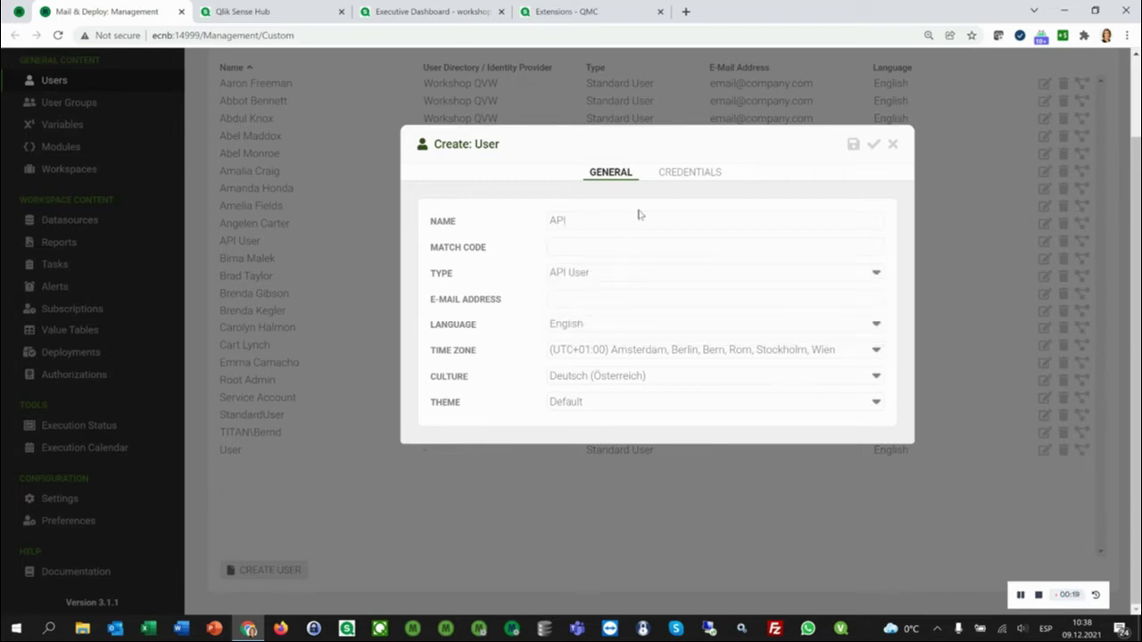
Enable custom credentials and paste the generated access key into the extension's Access Key.
click(668, 174)
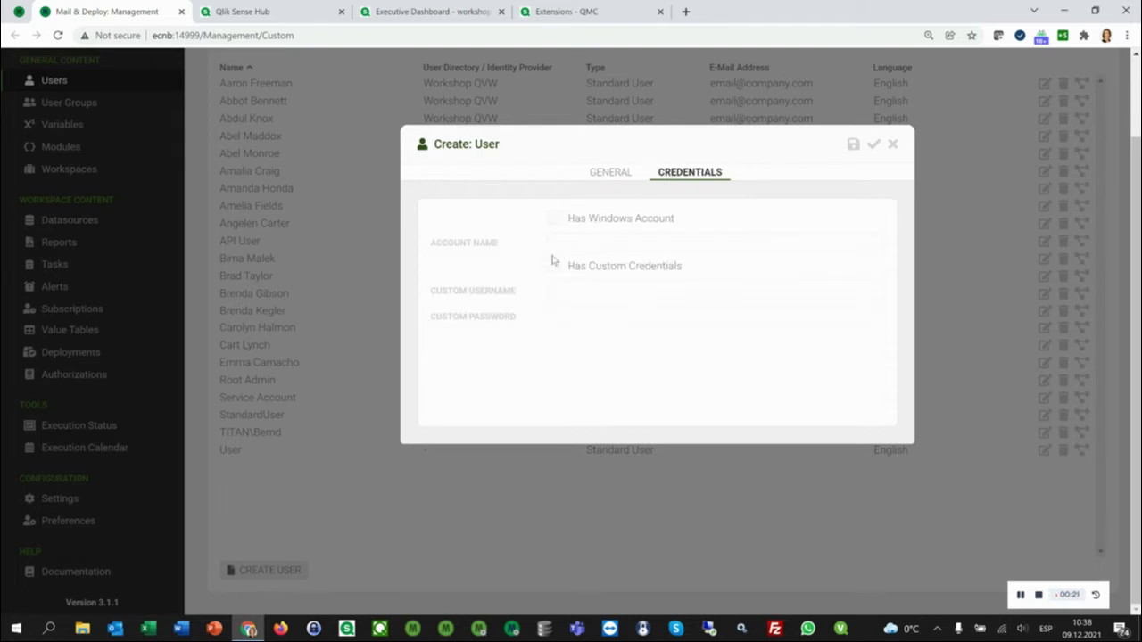
click(554, 266)
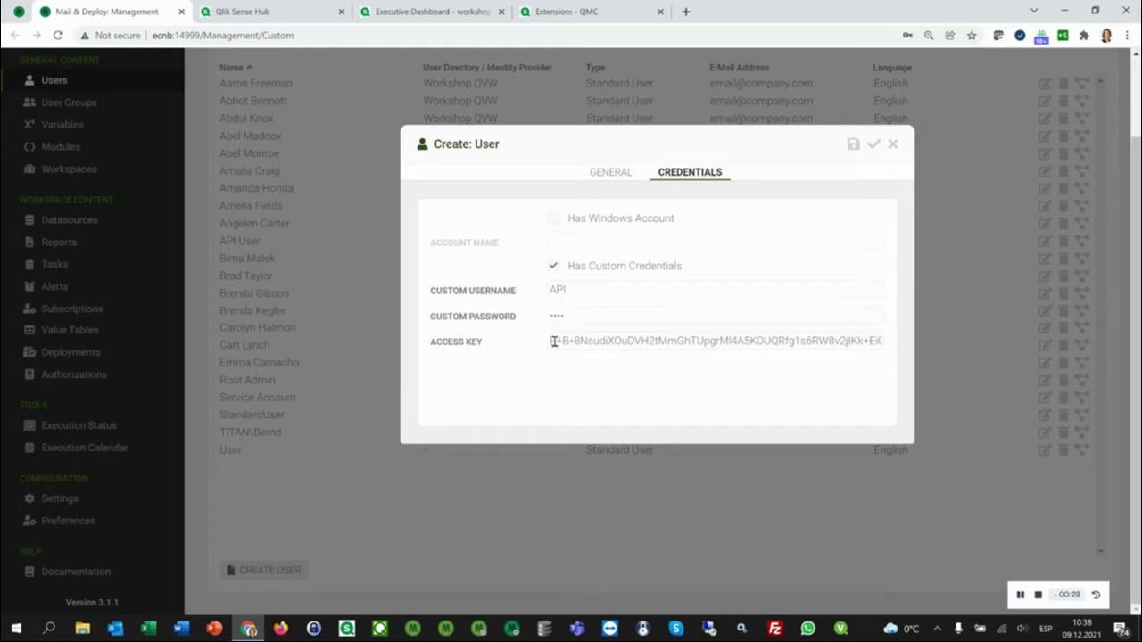
triple_click(722, 344)
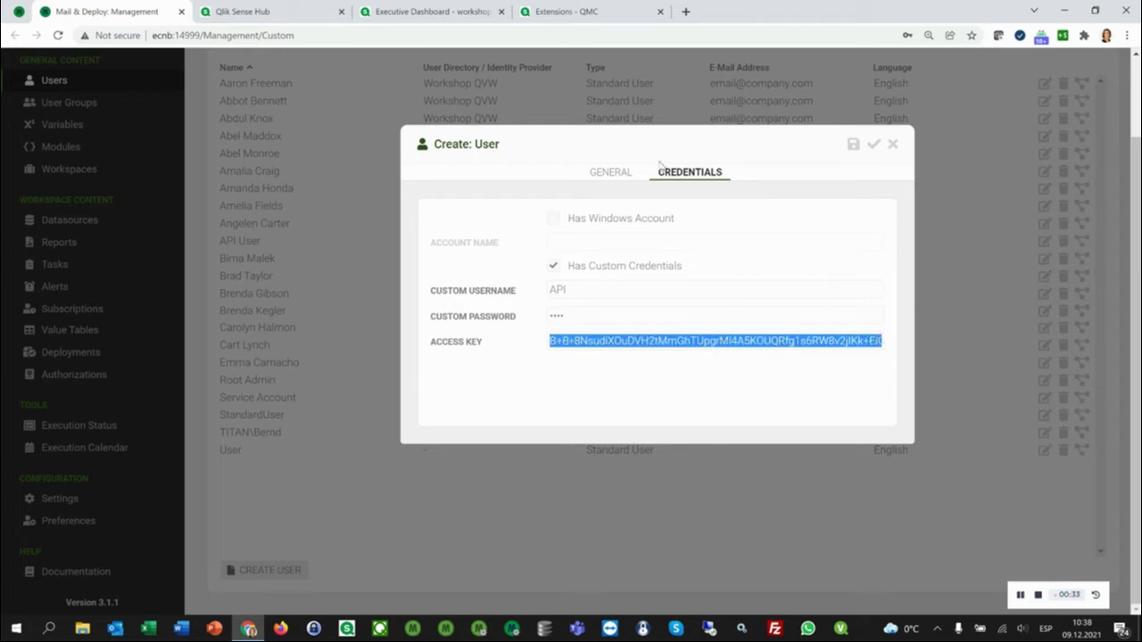
click(440, 11)
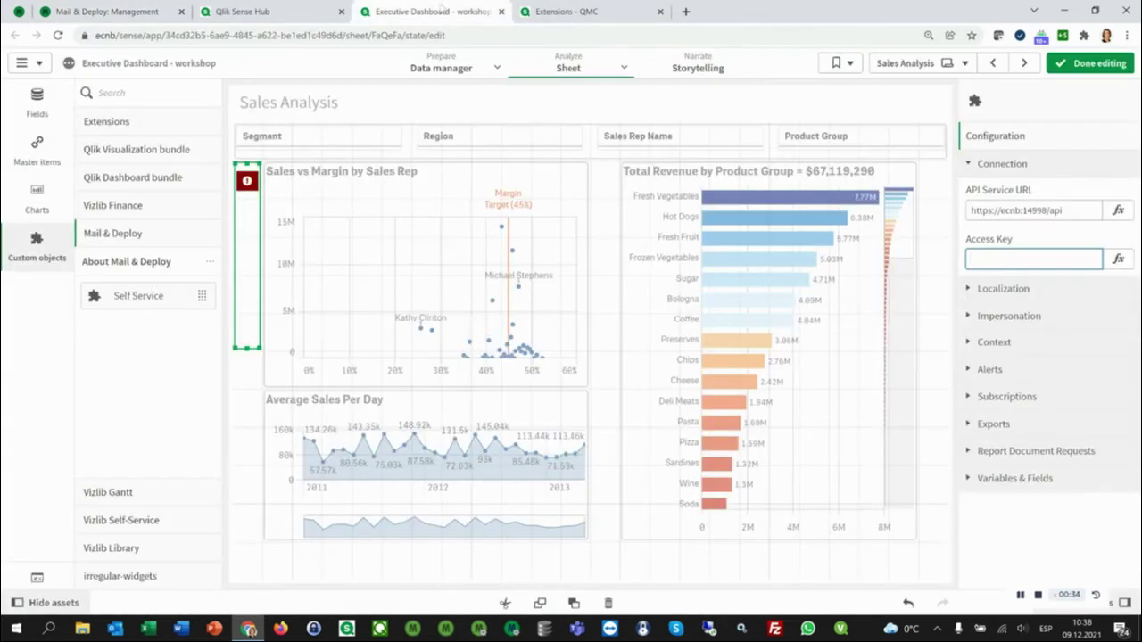
key(ctrl+v)
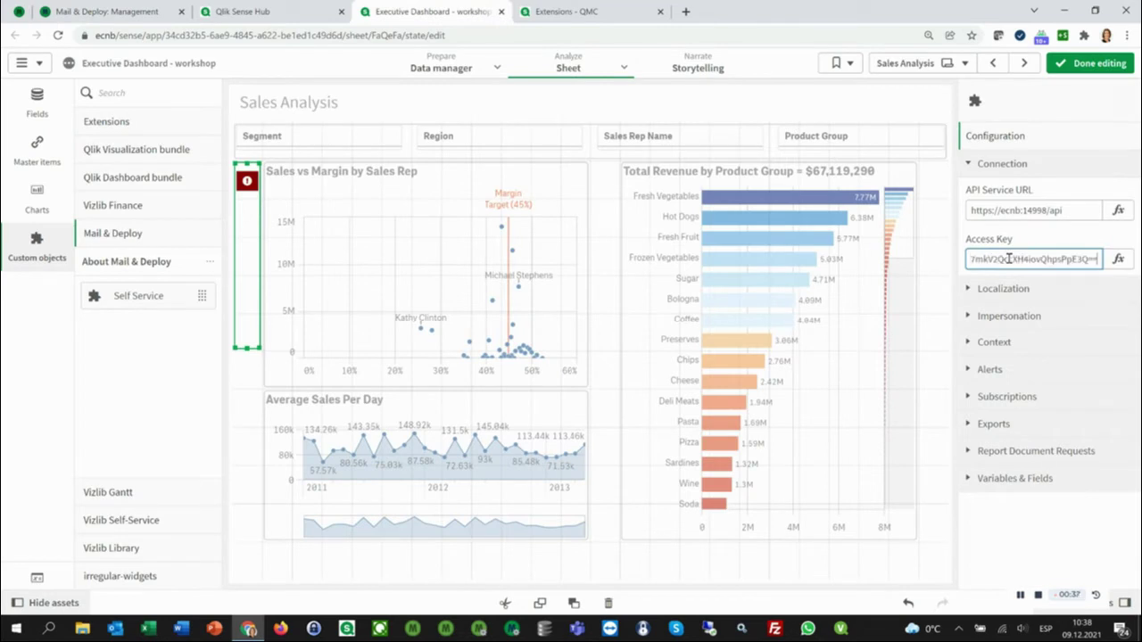
Set Default Language Code to en, leave Impersonation at No, and expand Context.
key(Return)
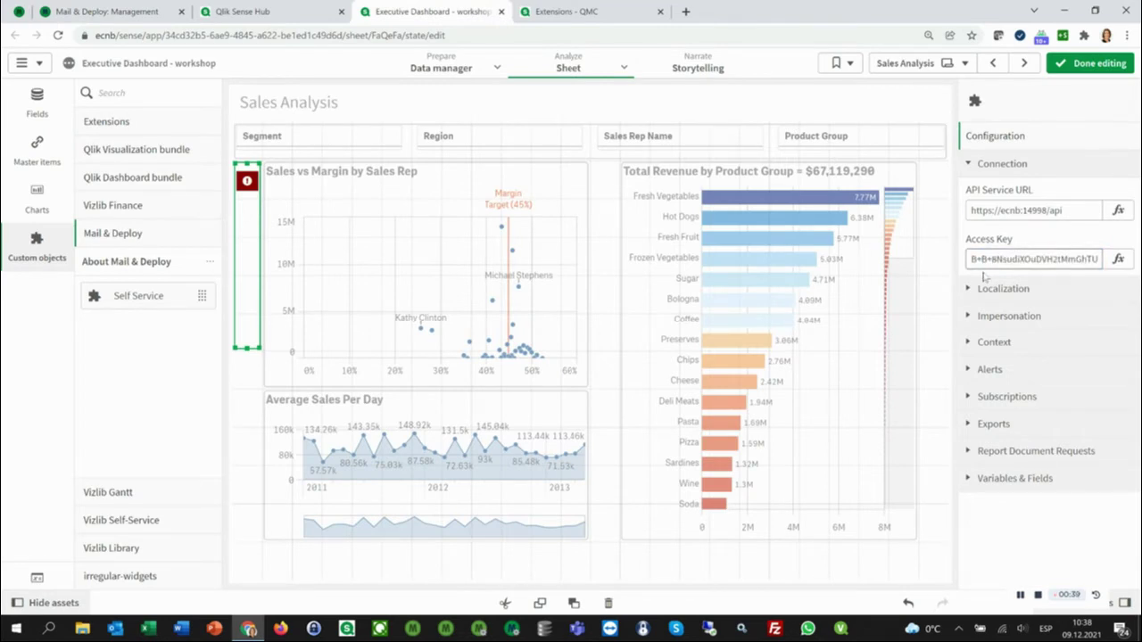
click(974, 291)
click(1001, 334)
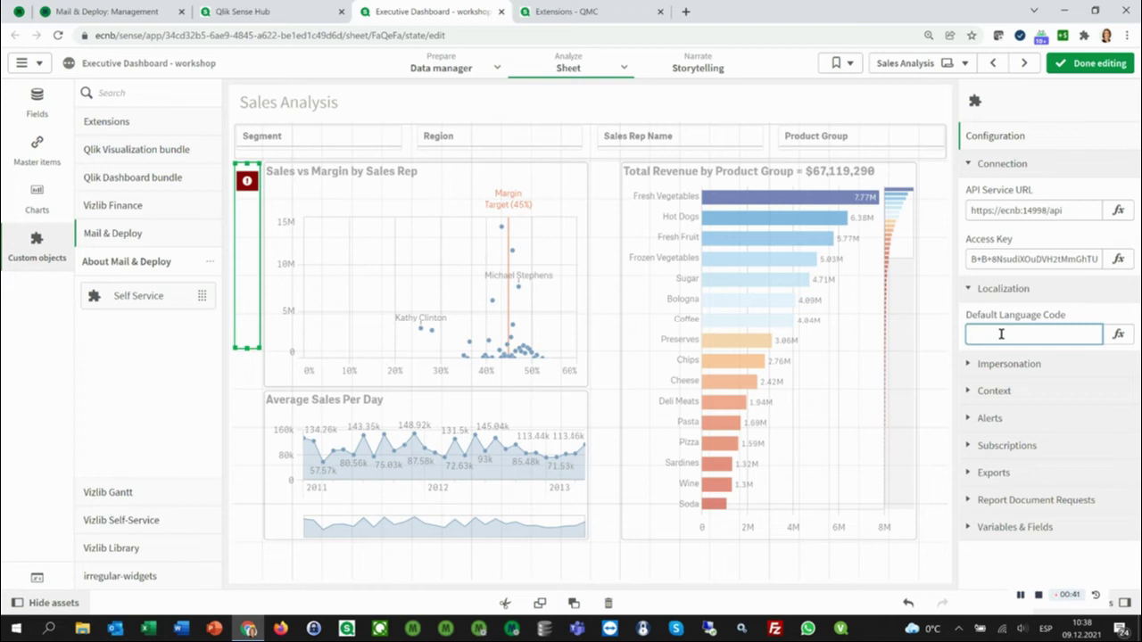
text(en)
click(975, 365)
click(1103, 403)
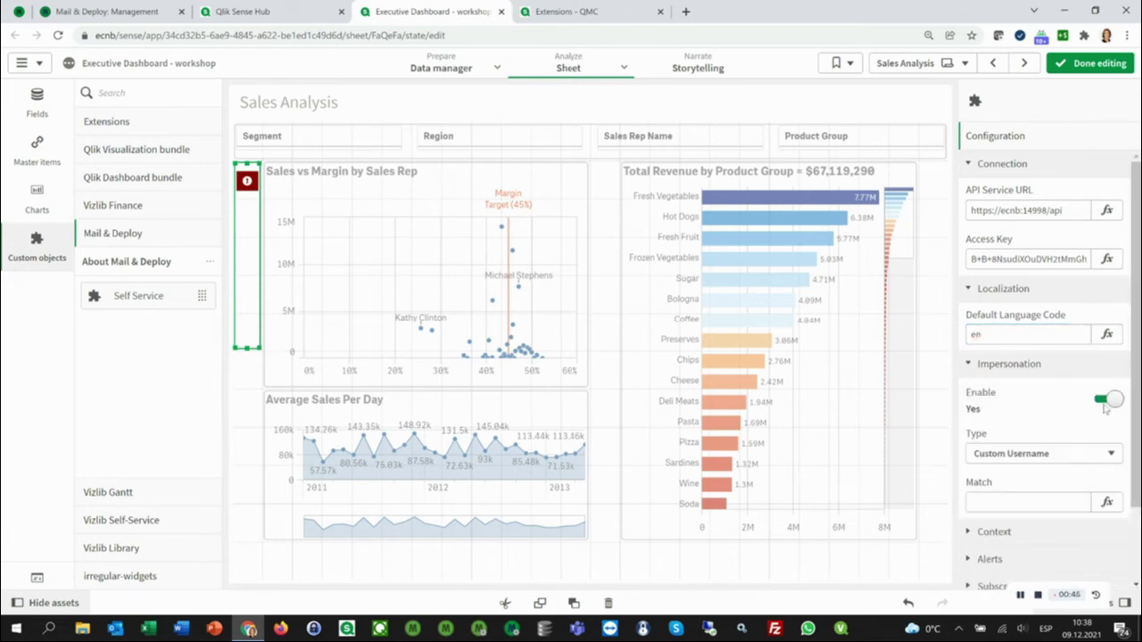
click(1104, 403)
scroll(1048, 399, down, 1)
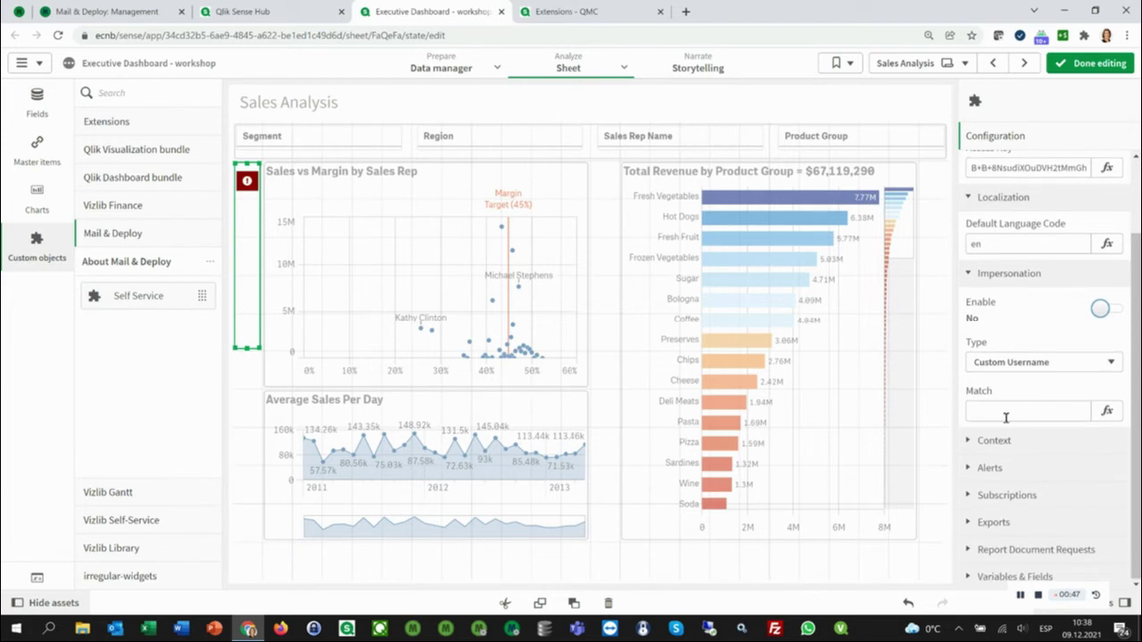
click(976, 444)
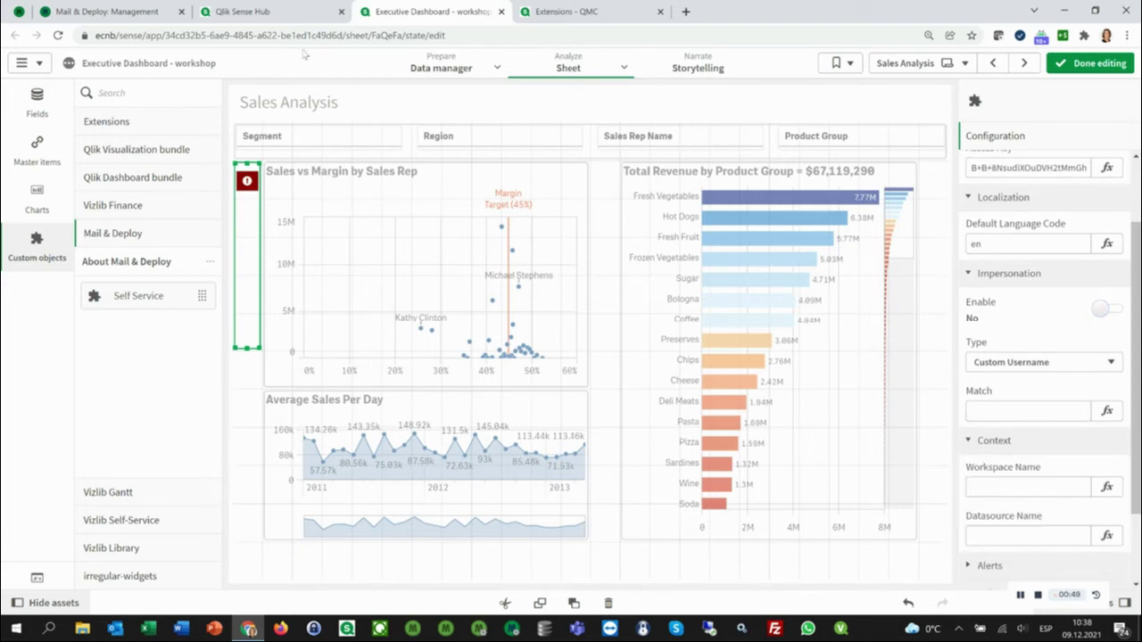
Copy Tutorials from Mail & Deploy and paste it as the Workspace Name.
click(92, 15)
drag(76, 117, 110, 130)
key(ctrl+c)
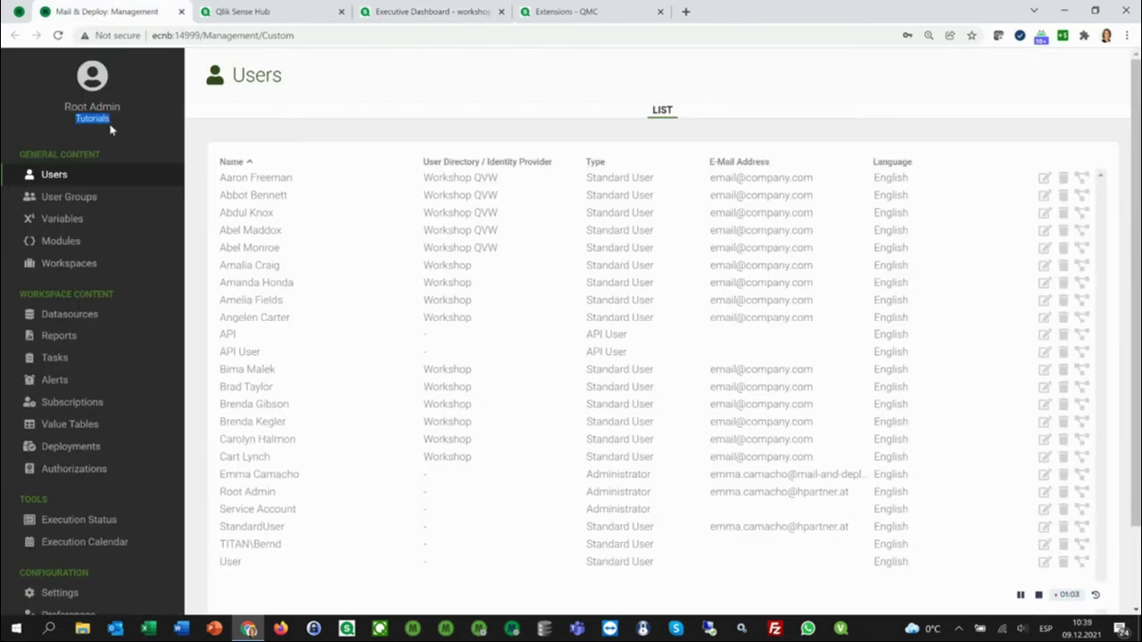
click(408, 13)
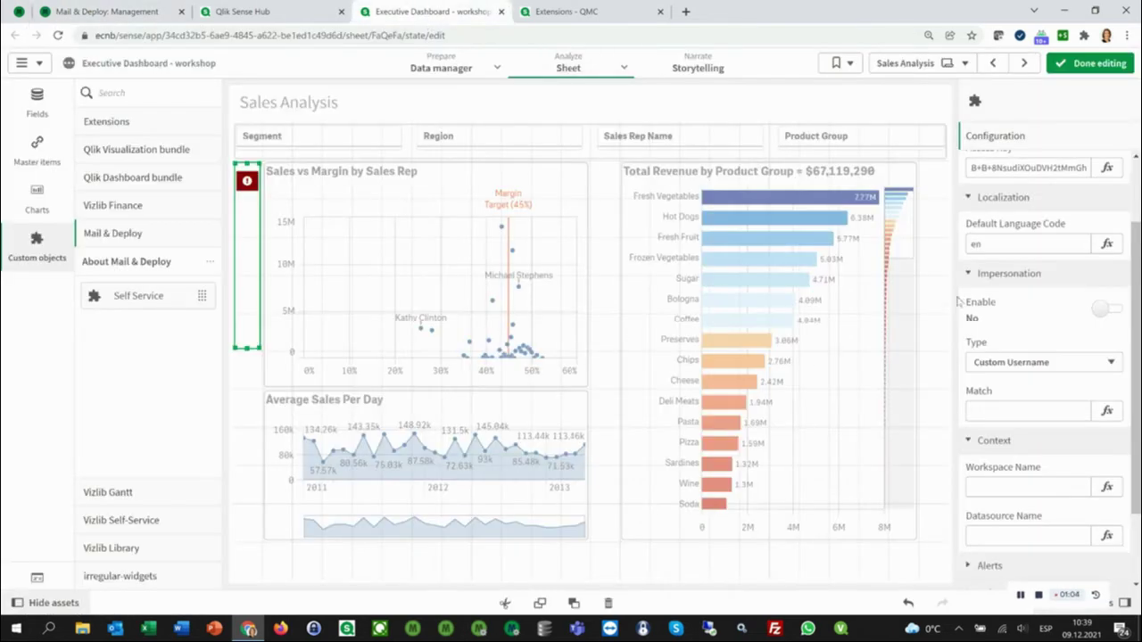
click(1018, 491)
key(ctrl+v)
Copy the Executive Dashboard datasource name from Mail & Deploy's Datasources list.
click(1014, 534)
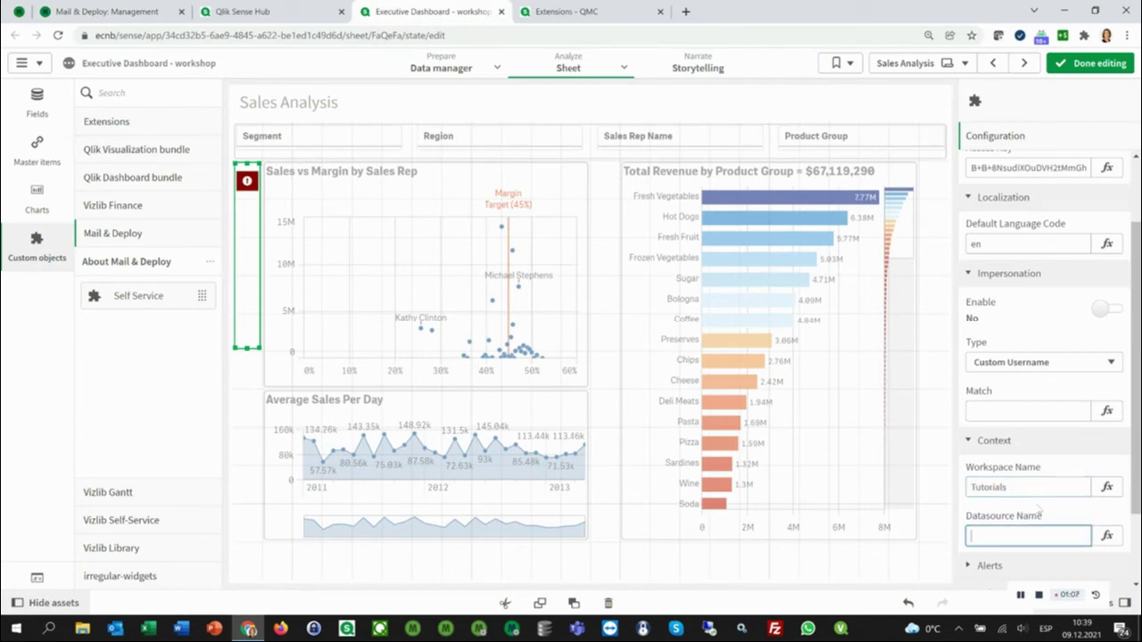
click(113, 12)
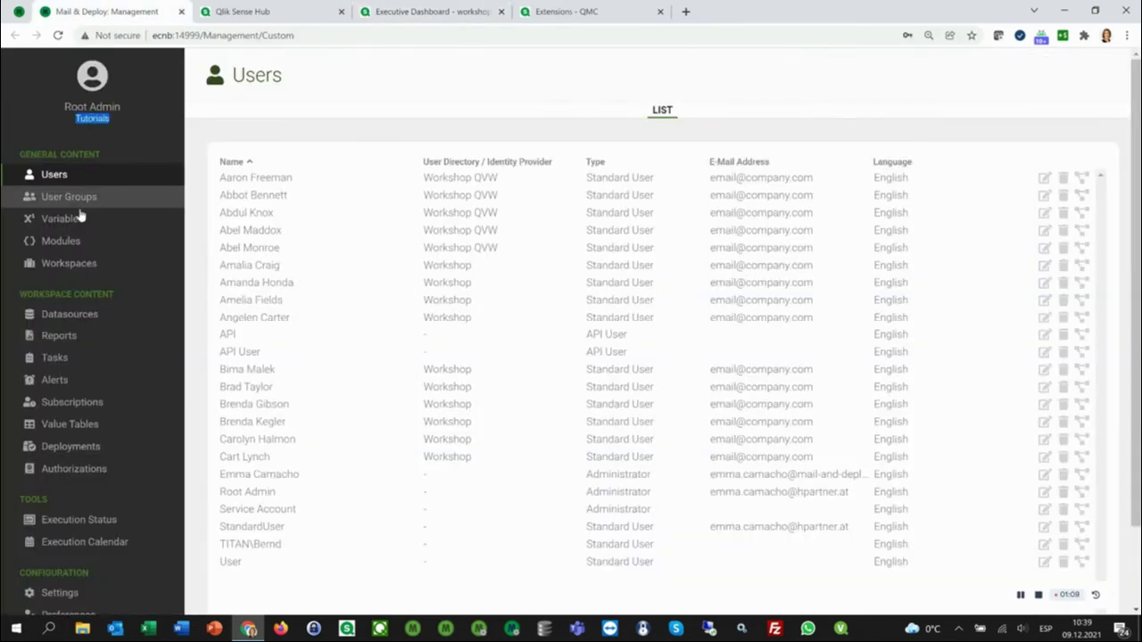
click(79, 314)
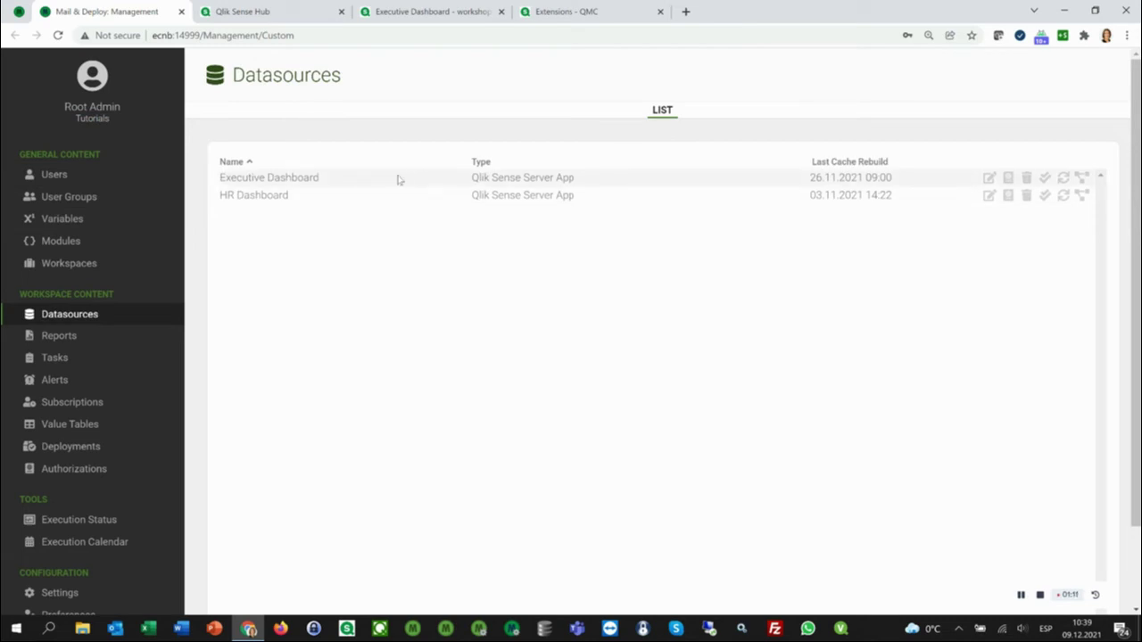
drag(324, 181, 220, 177)
key(ctrl+c)
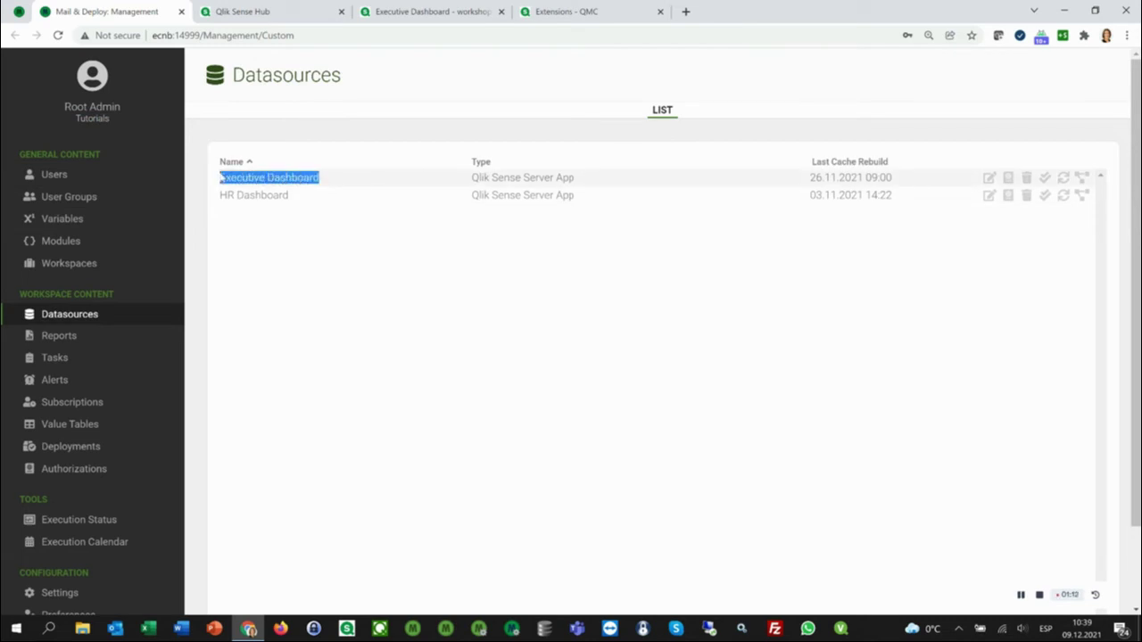
Paste Executive Dashboard into the Datasource Name field and confirm it.
click(441, 12)
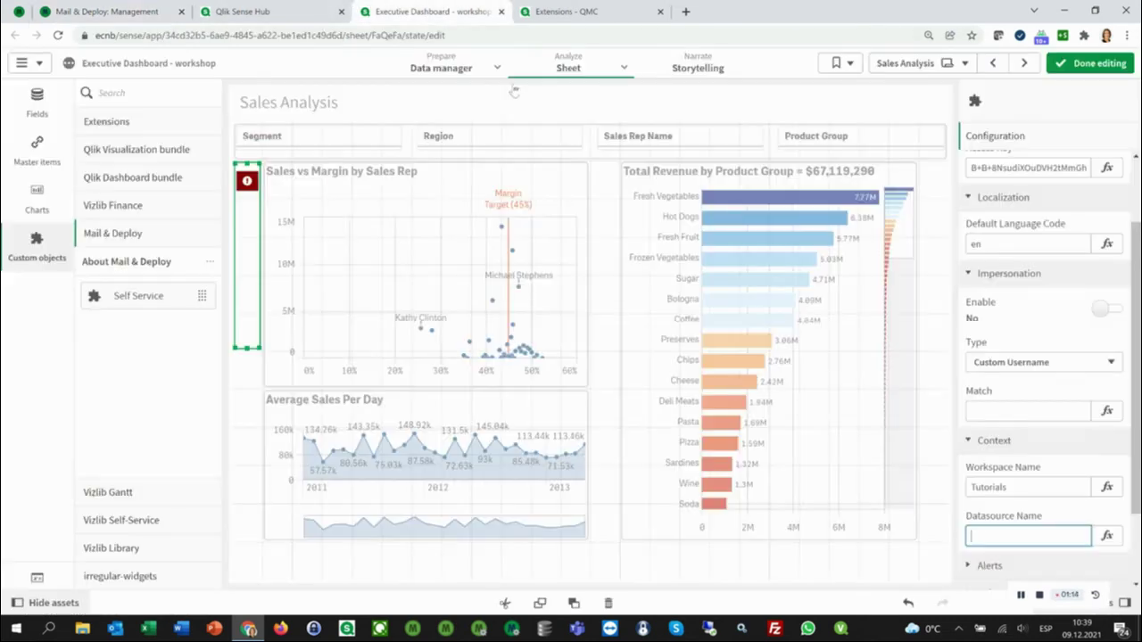
key(ctrl+v)
scroll(990, 527, down, 1)
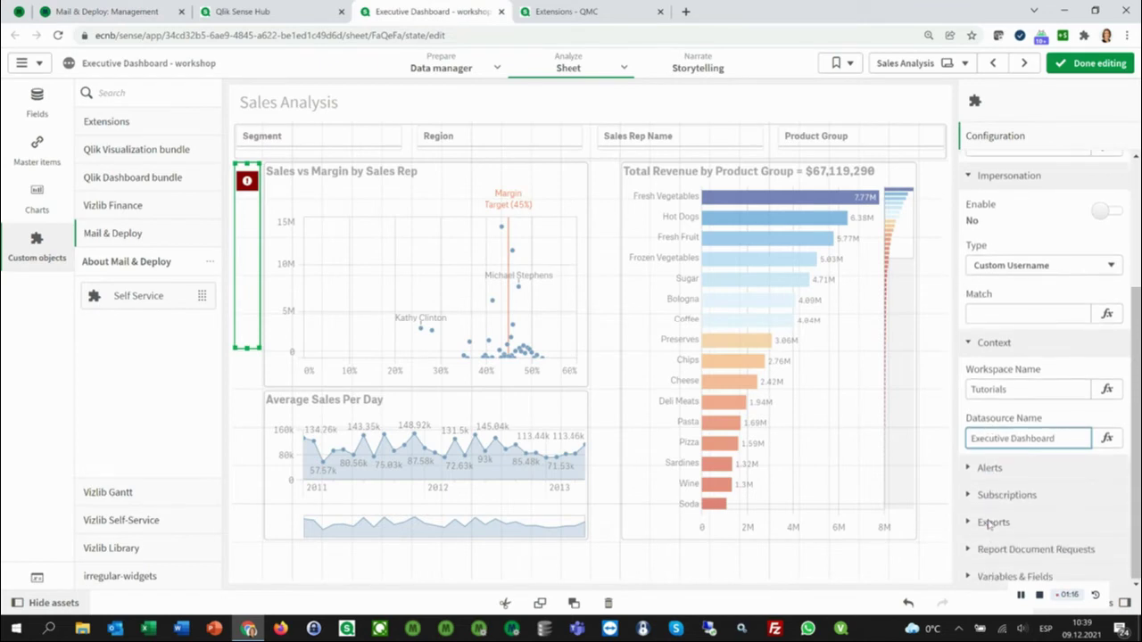
key(Return)
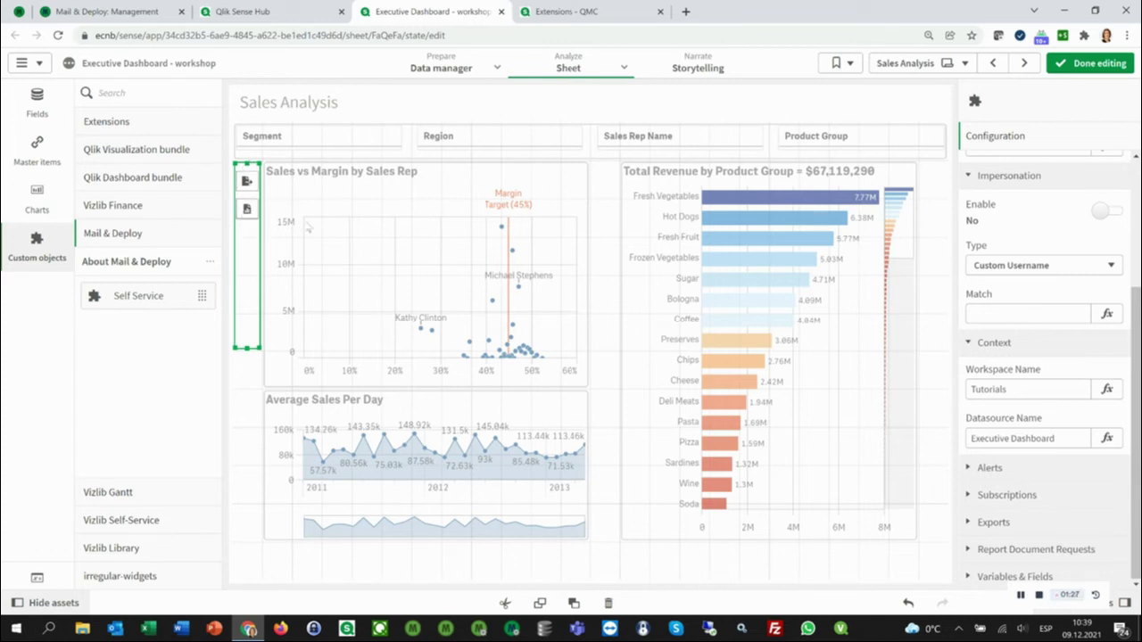
Enable Report Document Requests with 'Executive Dashoard Word Report' as the Available Report Name.
click(971, 550)
scroll(1044, 540, down, 2)
click(1026, 546)
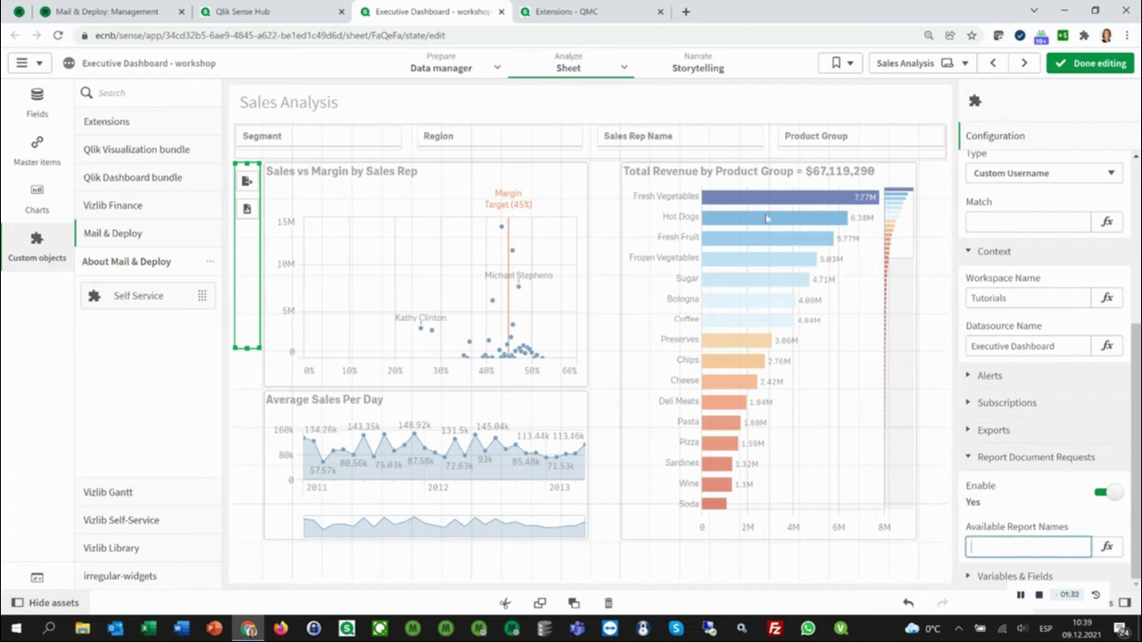
click(75, 13)
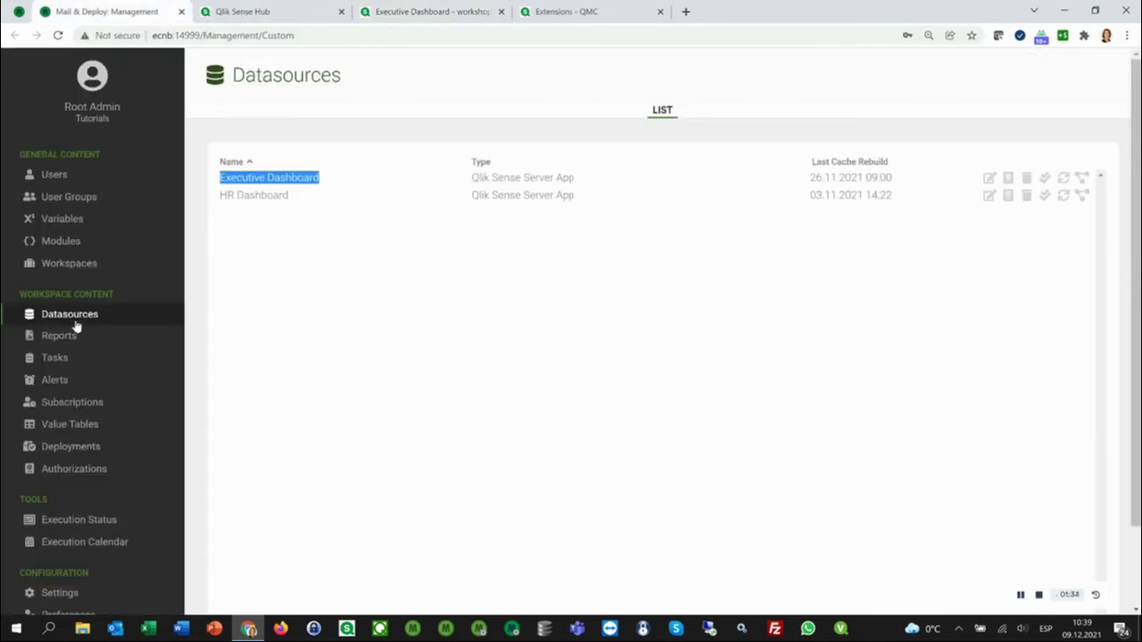
click(69, 334)
drag(386, 202, 217, 204)
key(ctrl+c)
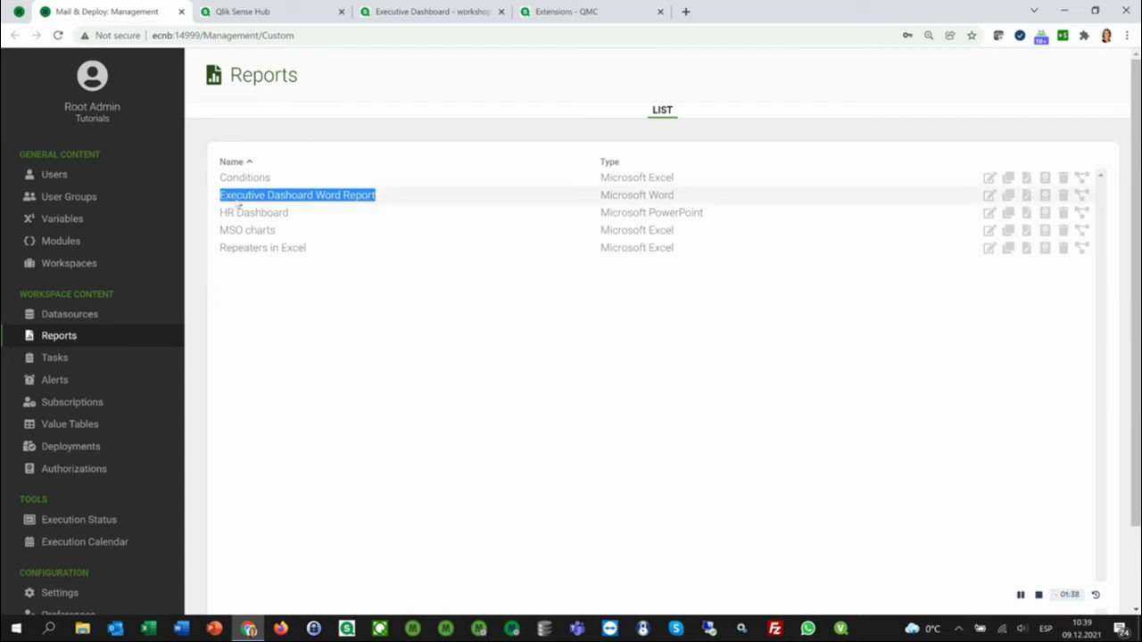
click(433, 11)
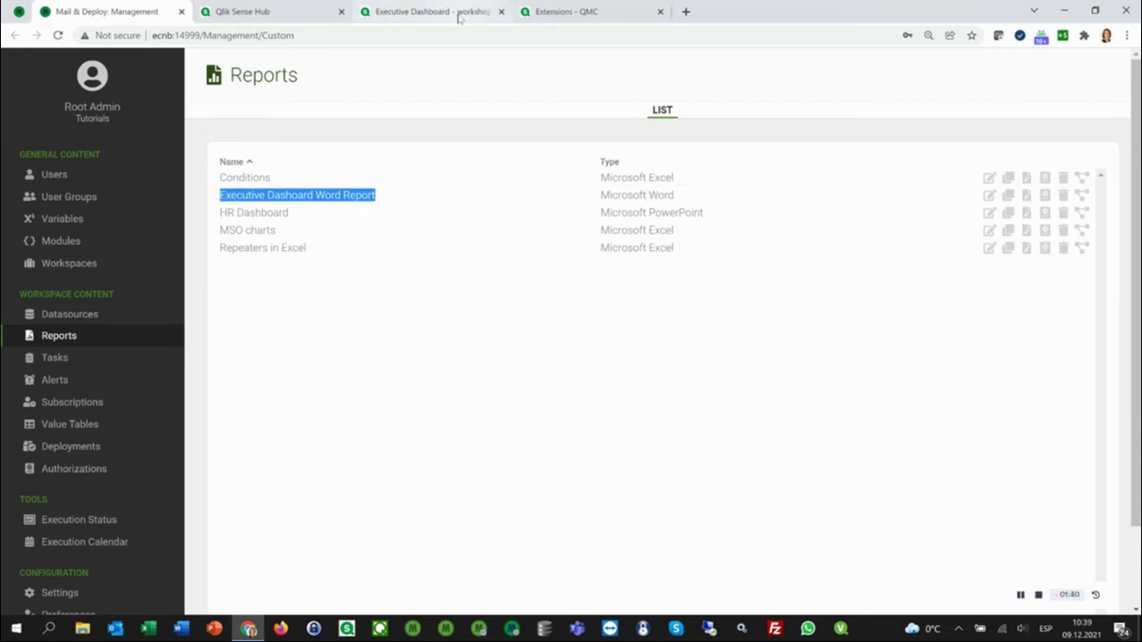
key(ctrl+v)
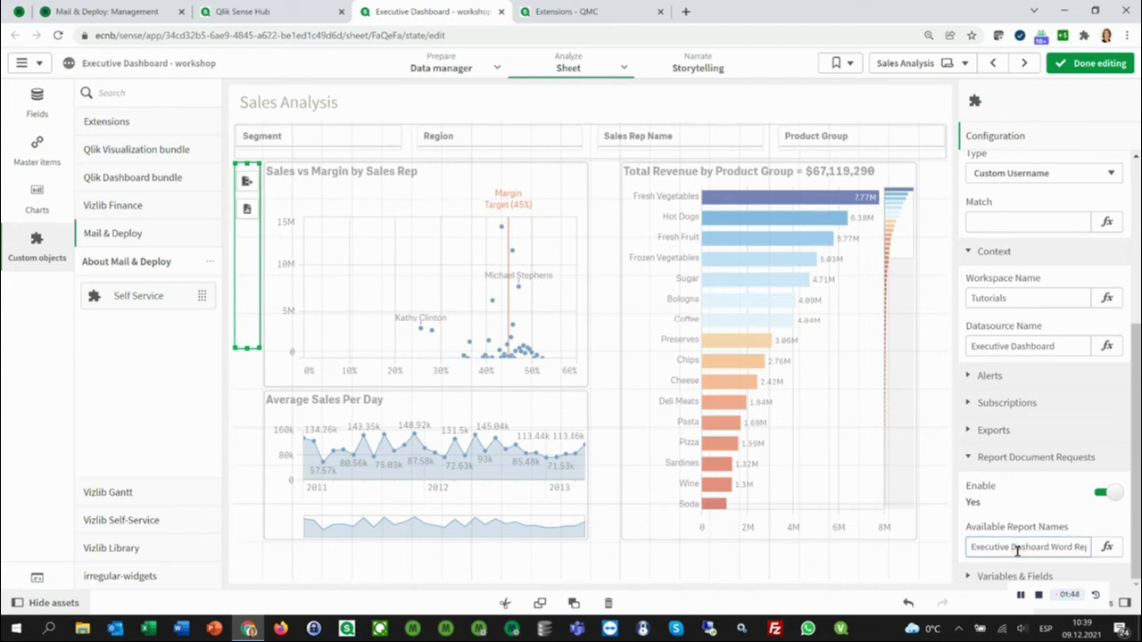
Filter the sheet to the first sales rep and request the Executive Dashoard Word Report.
click(1090, 63)
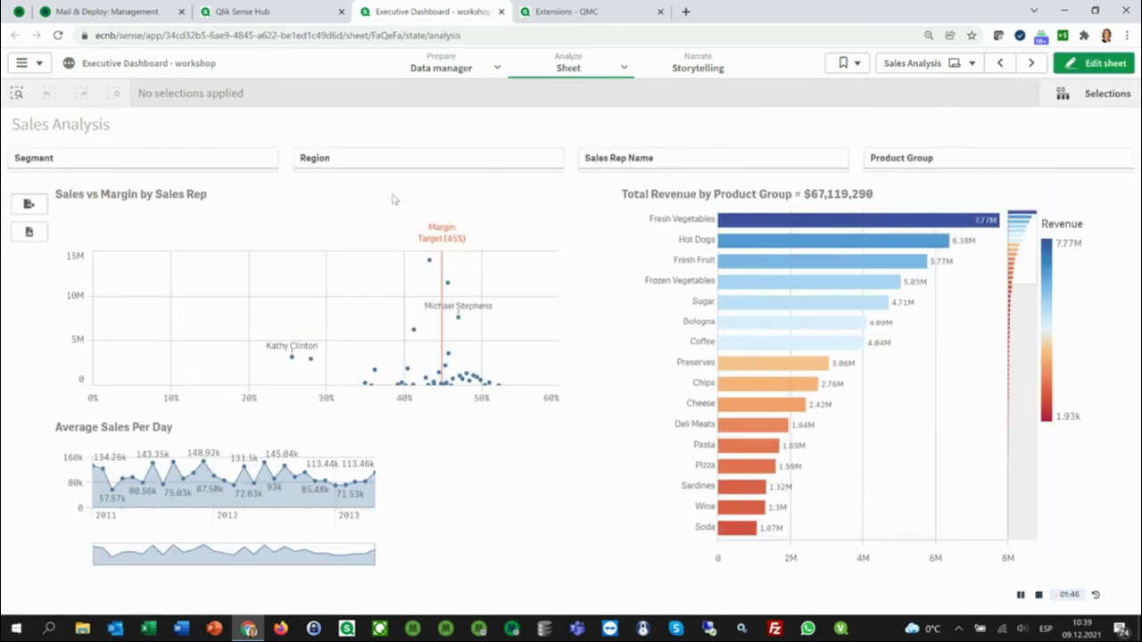
click(644, 158)
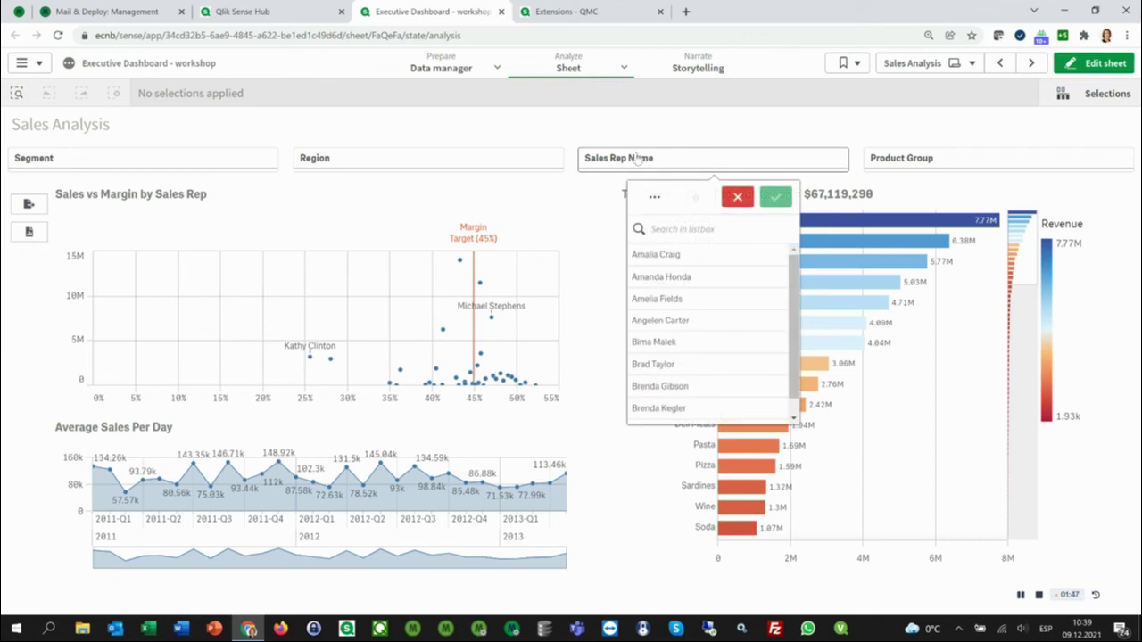
click(671, 256)
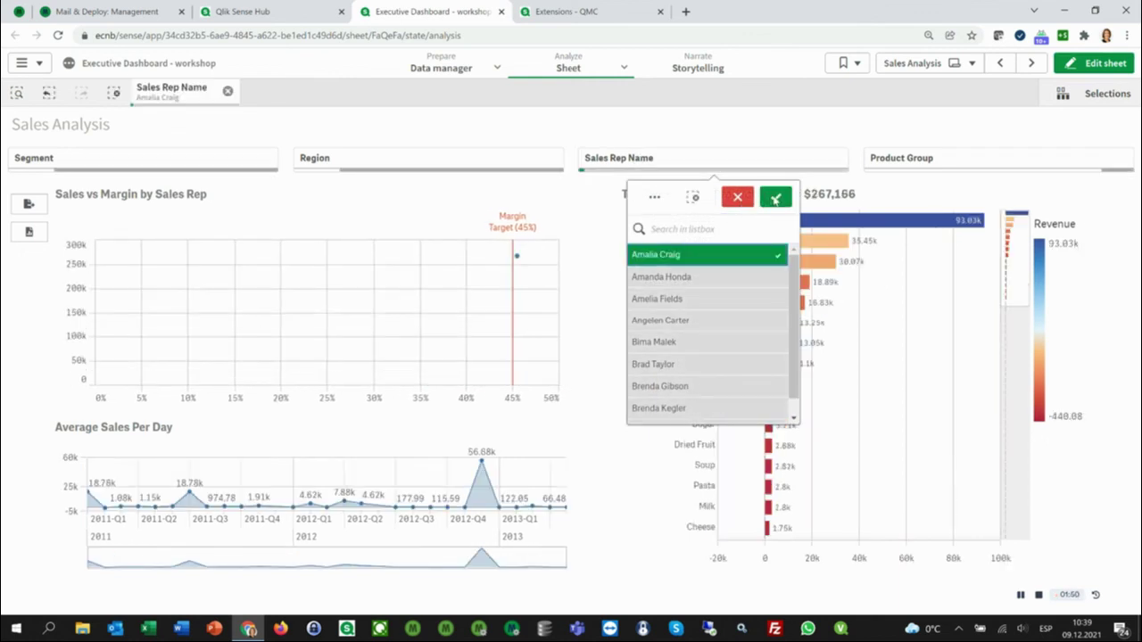
click(775, 197)
click(28, 232)
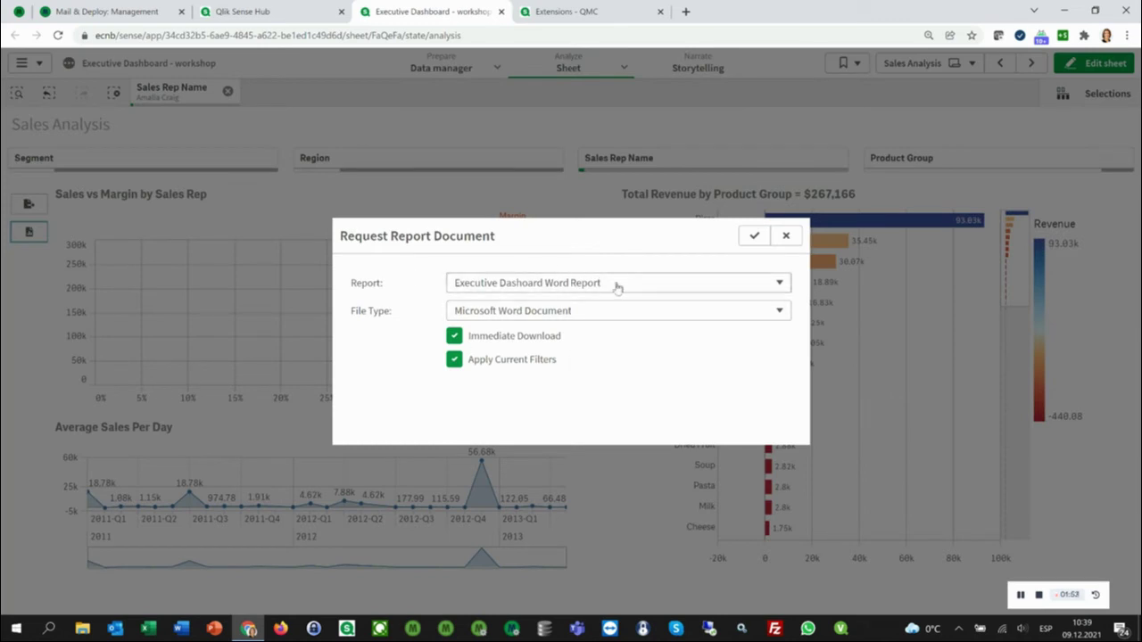
click(754, 236)
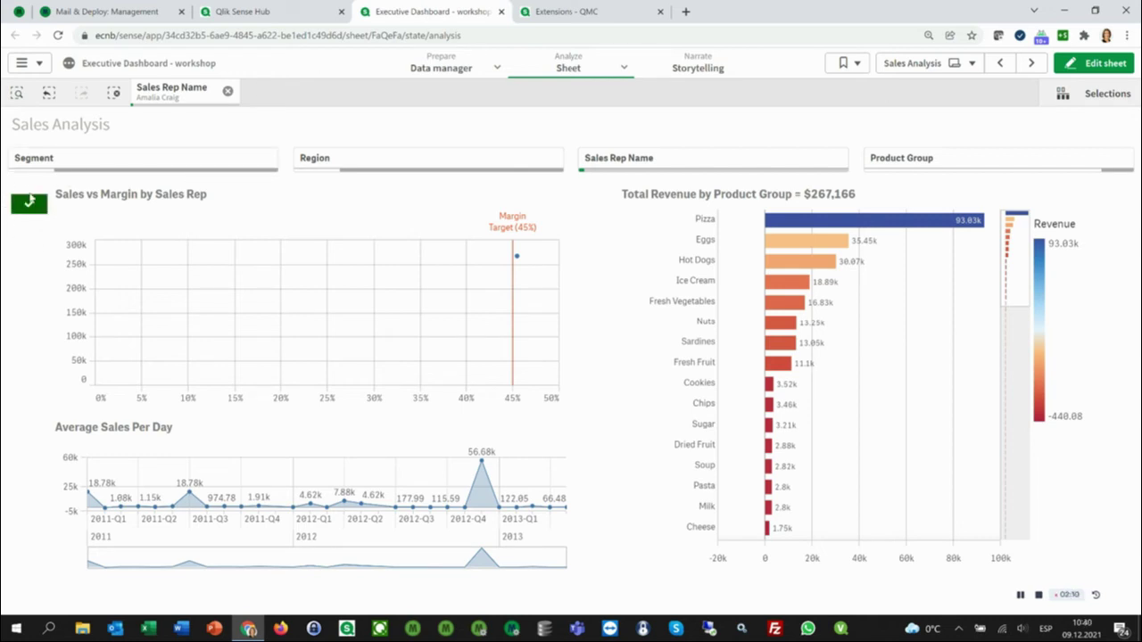
Open the downloaded Executive Dashboard Word Report.docx in Word, review it, then close it.
click(29, 206)
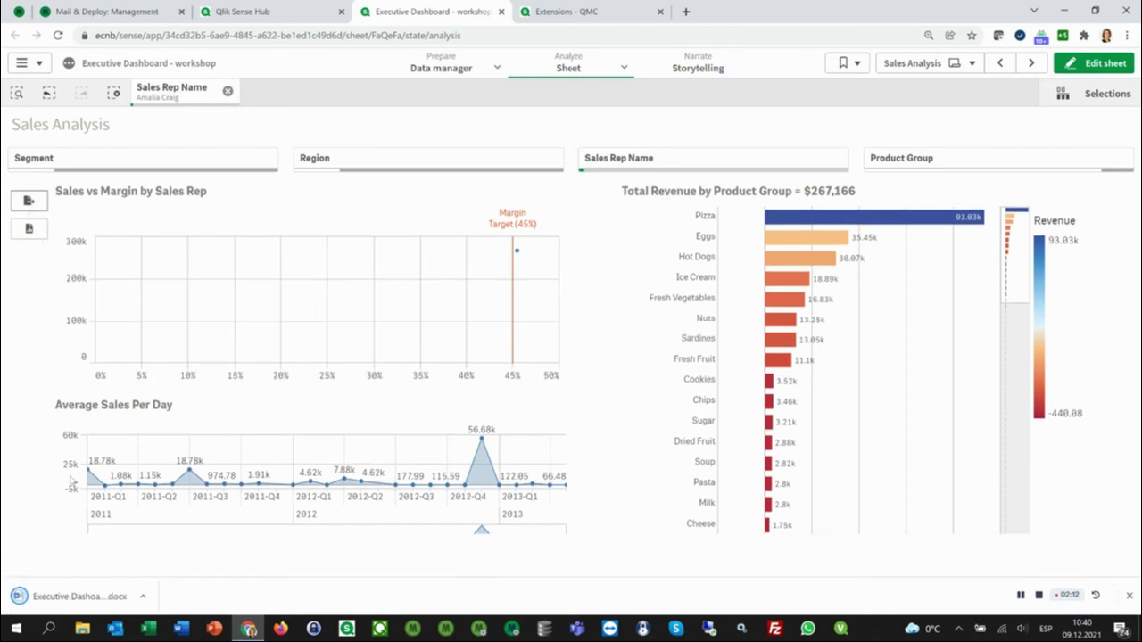
click(56, 596)
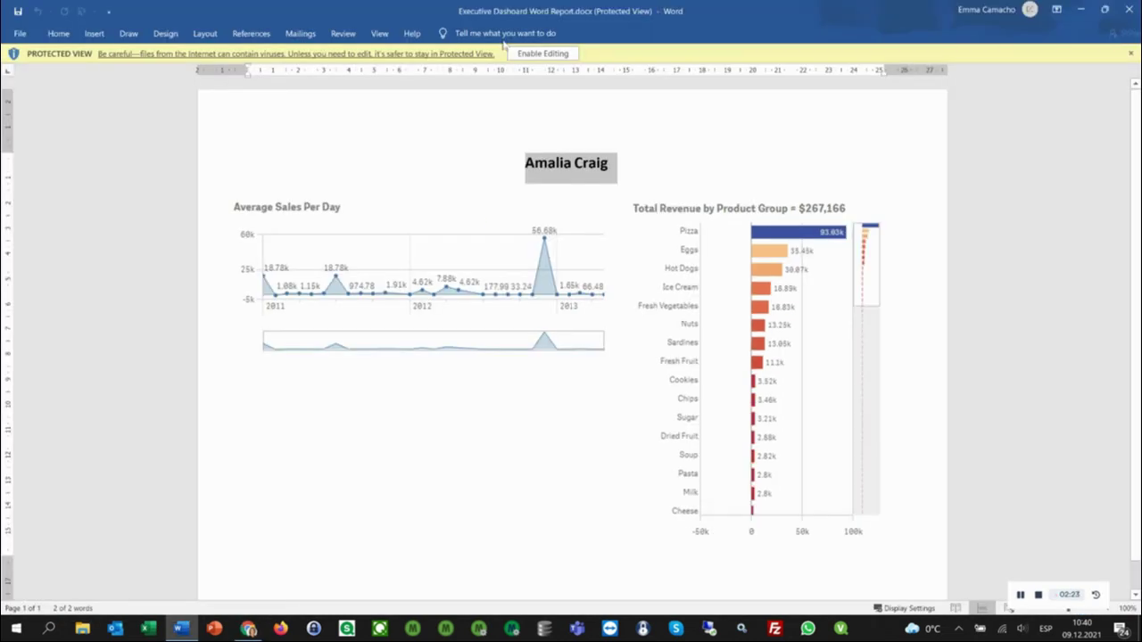
click(565, 167)
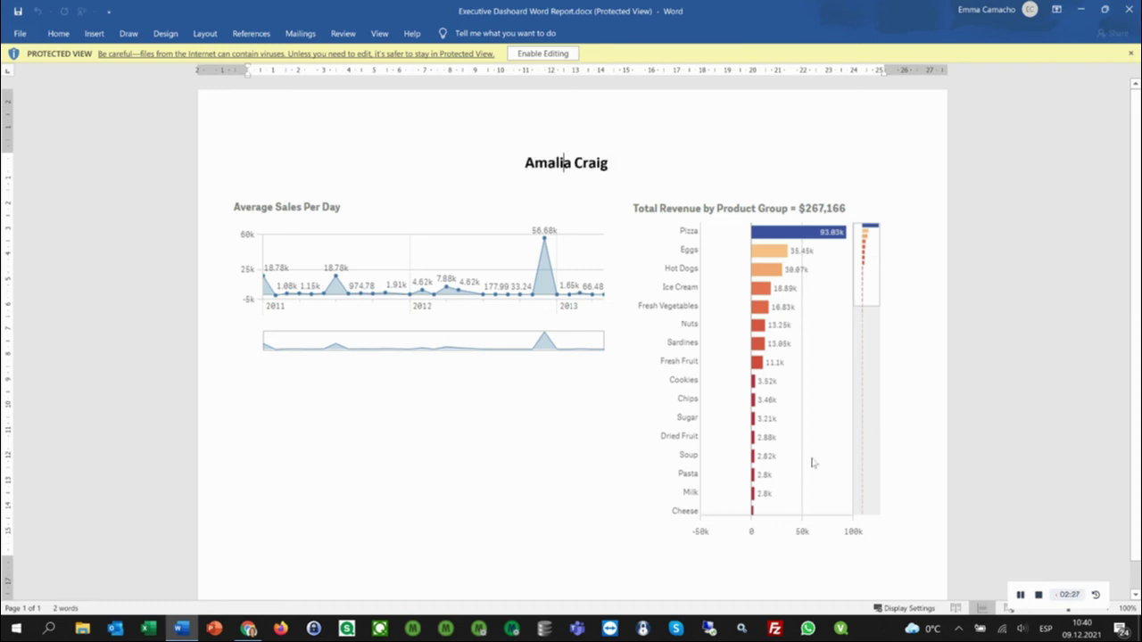
click(1128, 11)
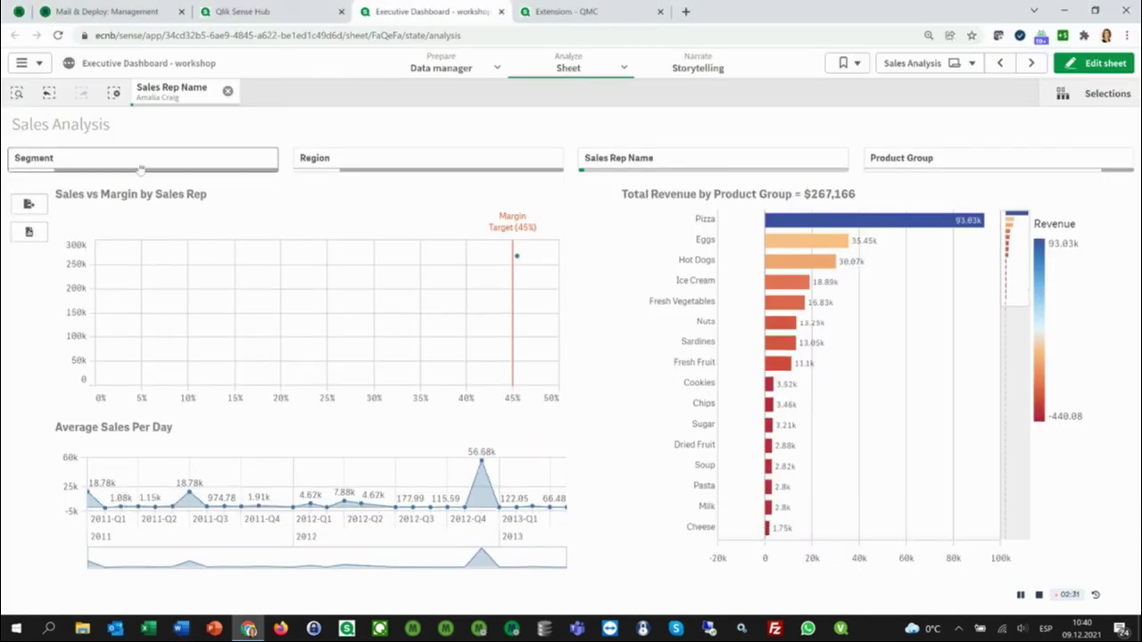
Export only the Sales vs Margin by Sales Rep scatterplot to PDF.
click(28, 205)
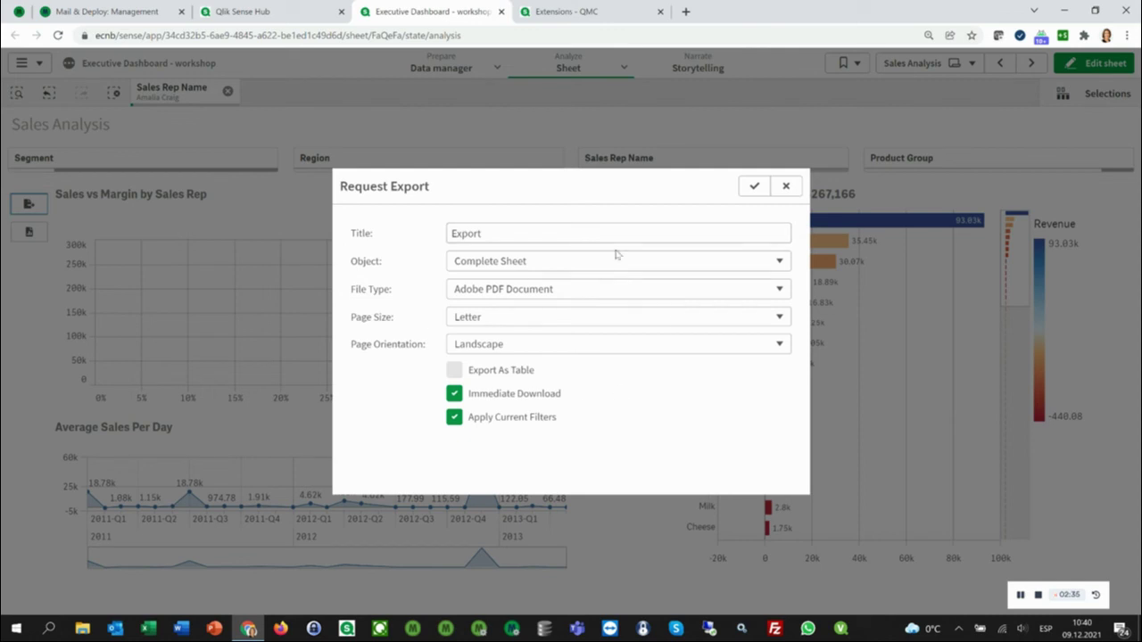
click(571, 262)
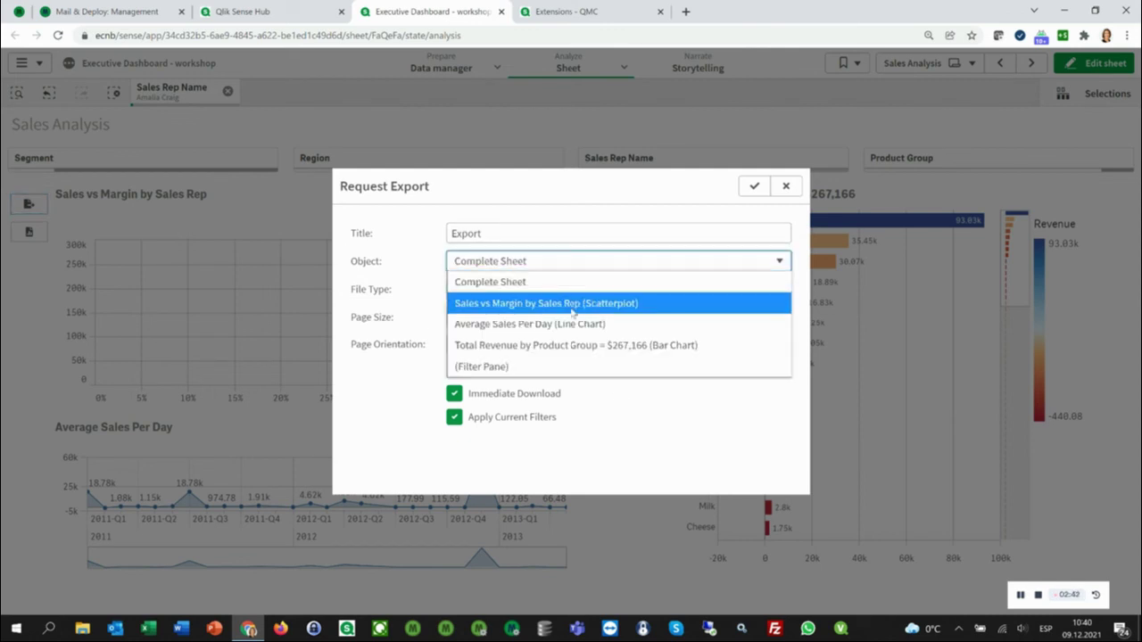
click(572, 308)
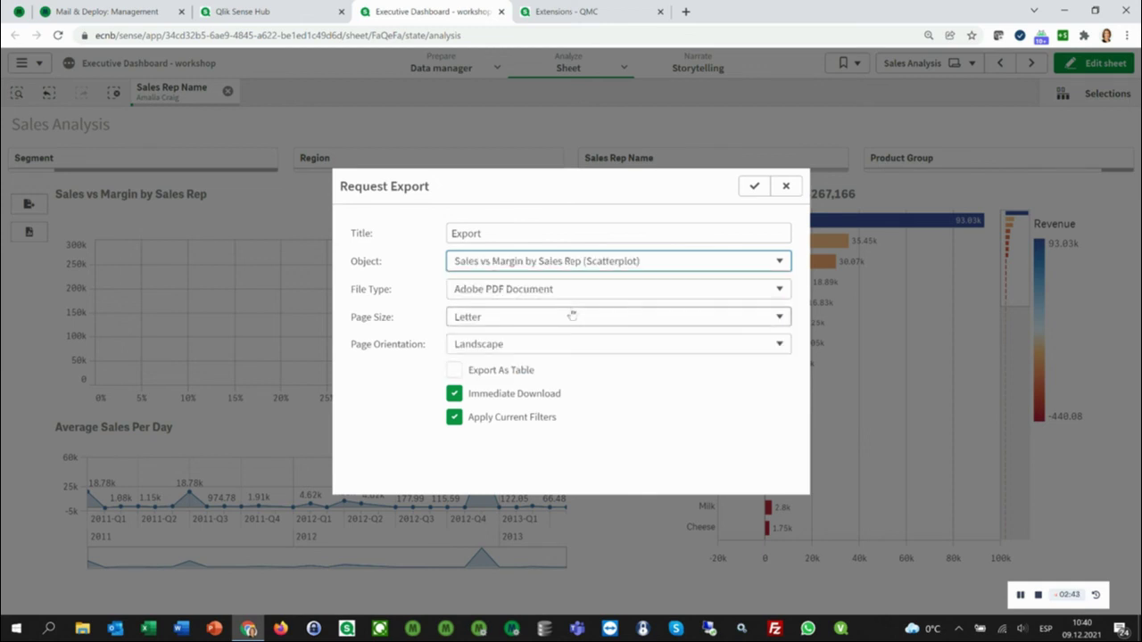
click(755, 189)
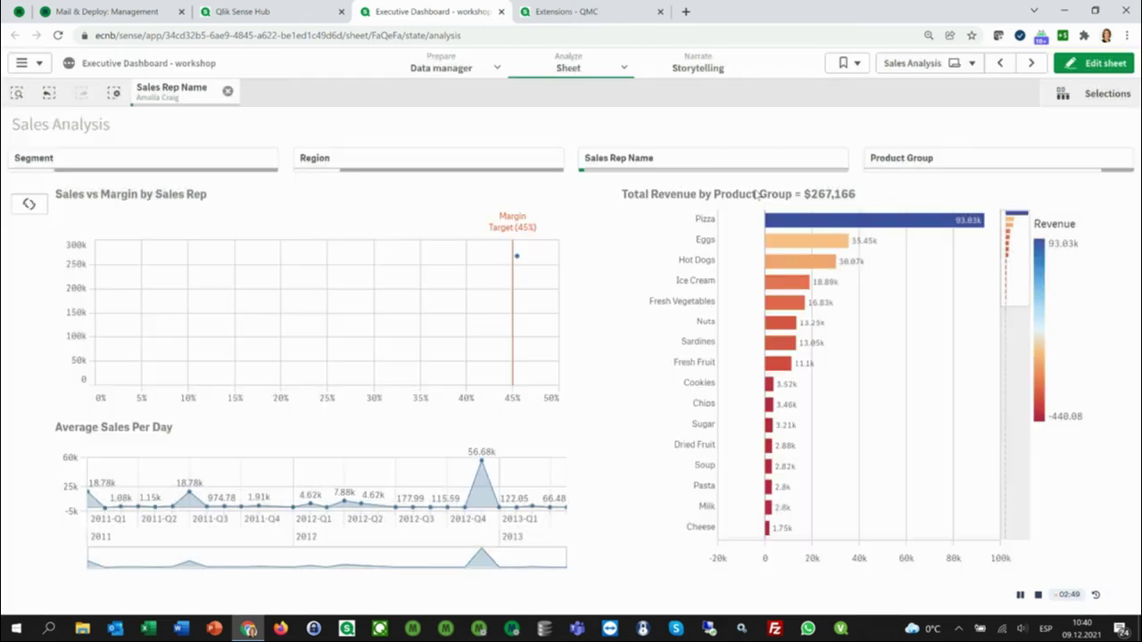
Open Export (25).pdf and scroll through the exported chart.
mouse_move(42, 217)
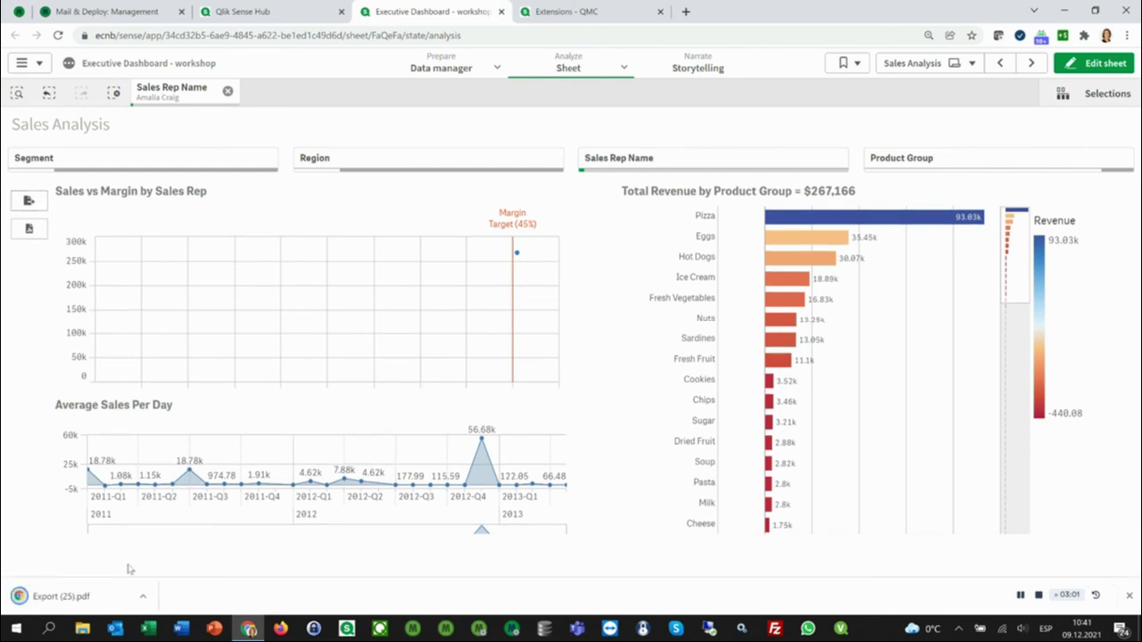
click(79, 596)
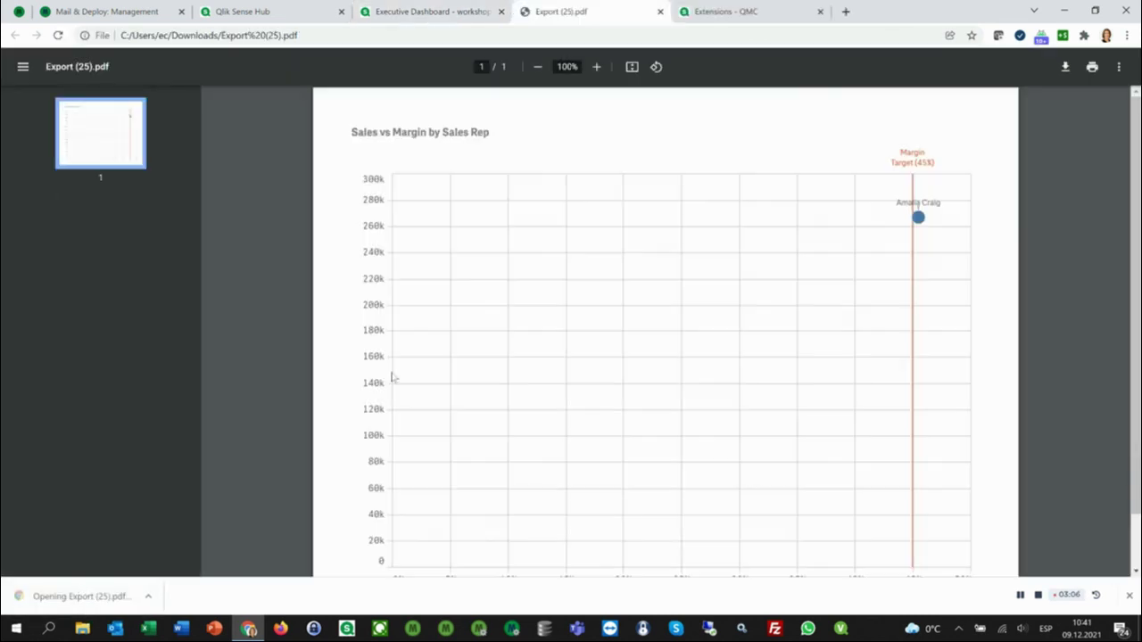
scroll(757, 230, down, 1)
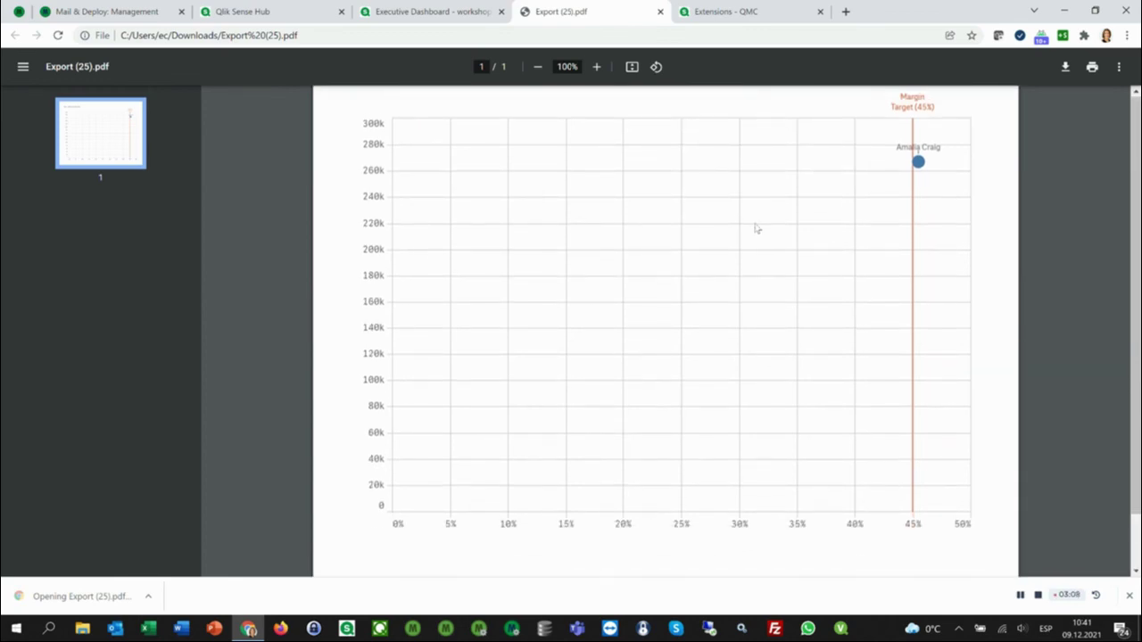